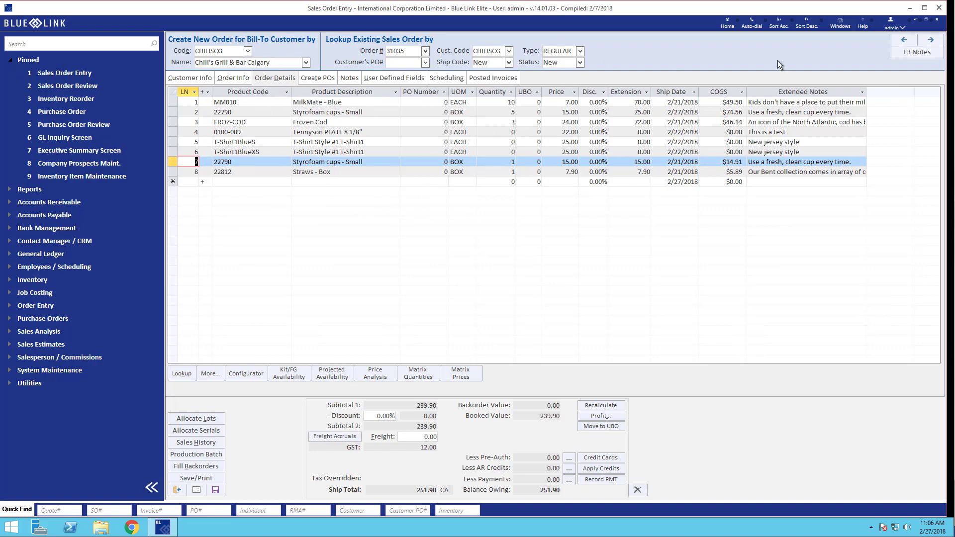
# Switch through the open Sales Order Review and General Ledger Inquiry screens to the Inventory Item Maintenance screen
pyautogui.click(839, 25)
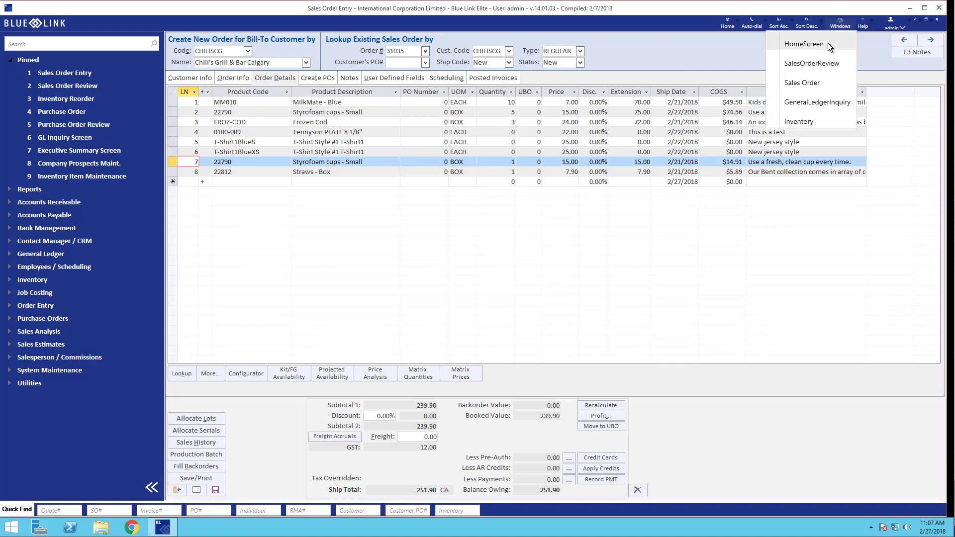
pyautogui.click(817, 62)
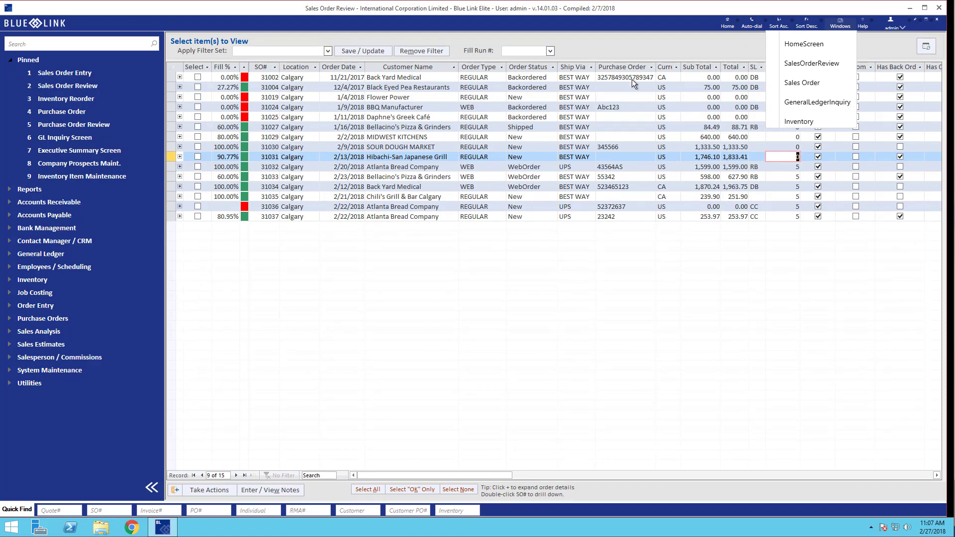
pyautogui.click(793, 101)
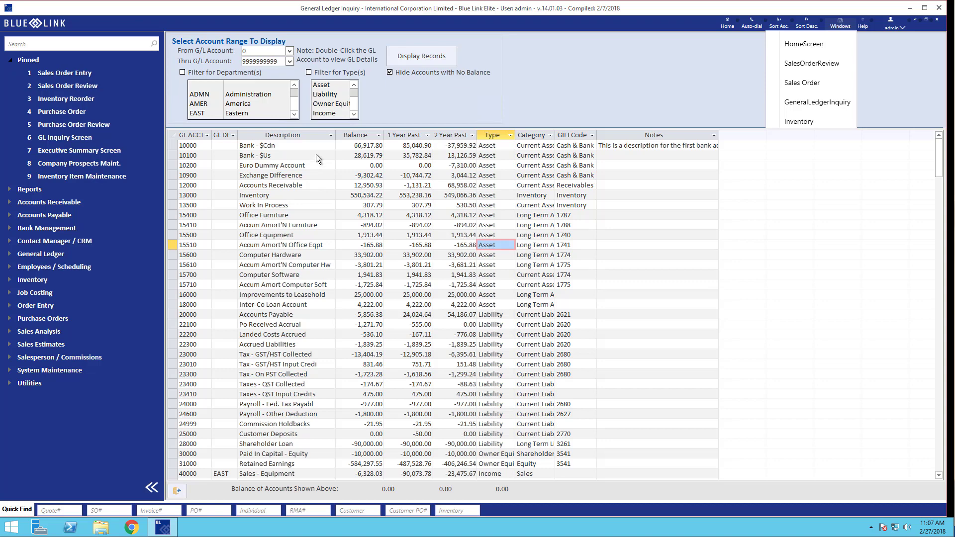
pyautogui.click(802, 121)
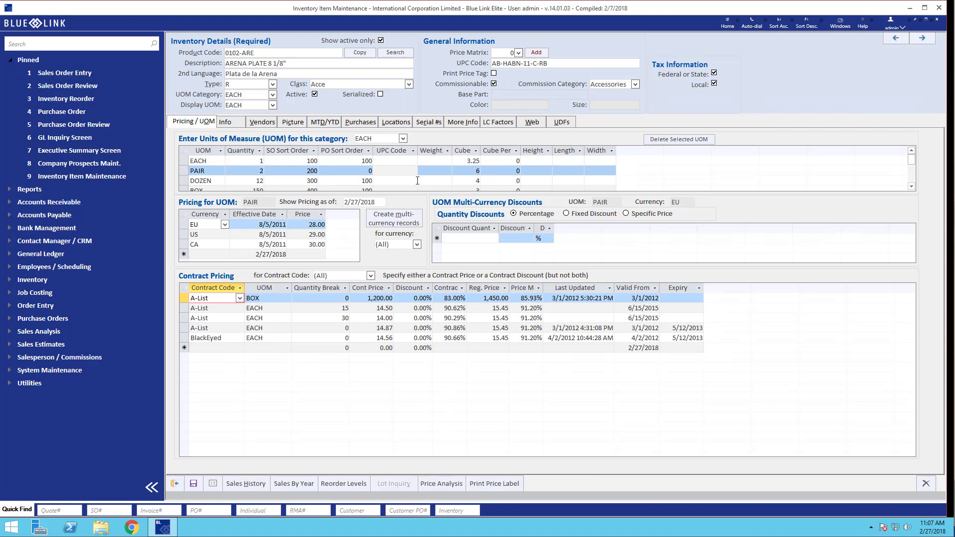
# Review the general info, vendors and purchase history of inventory item 0102-ARE
pyautogui.click(232, 121)
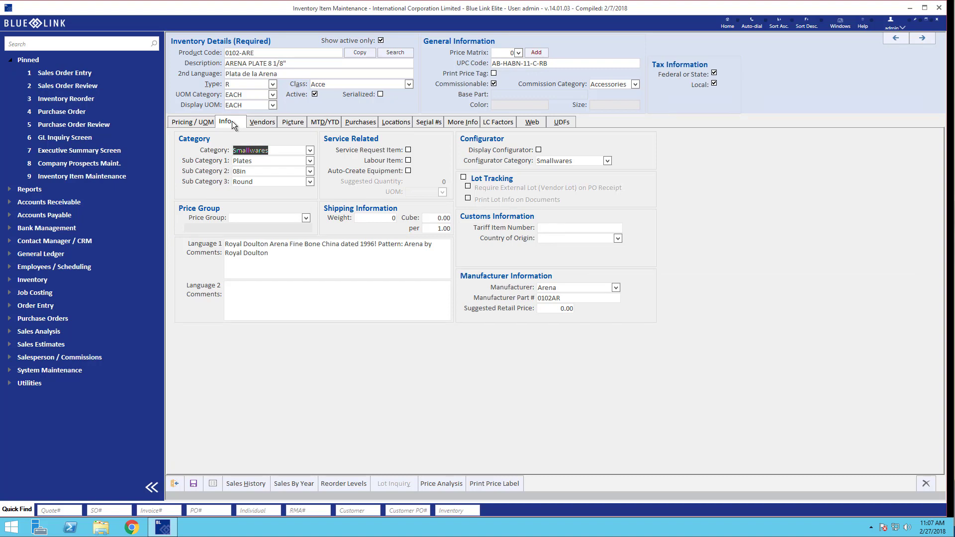
pyautogui.click(268, 125)
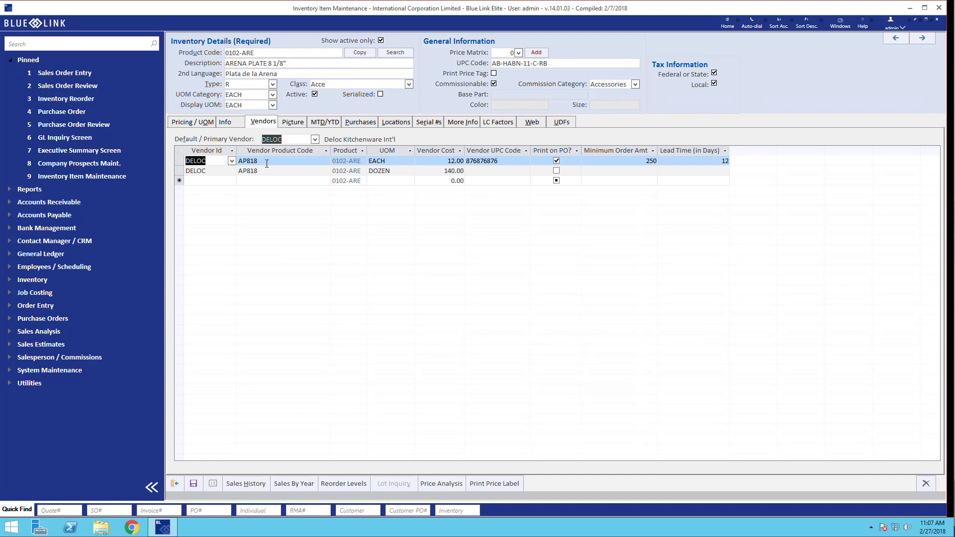
pyautogui.click(358, 121)
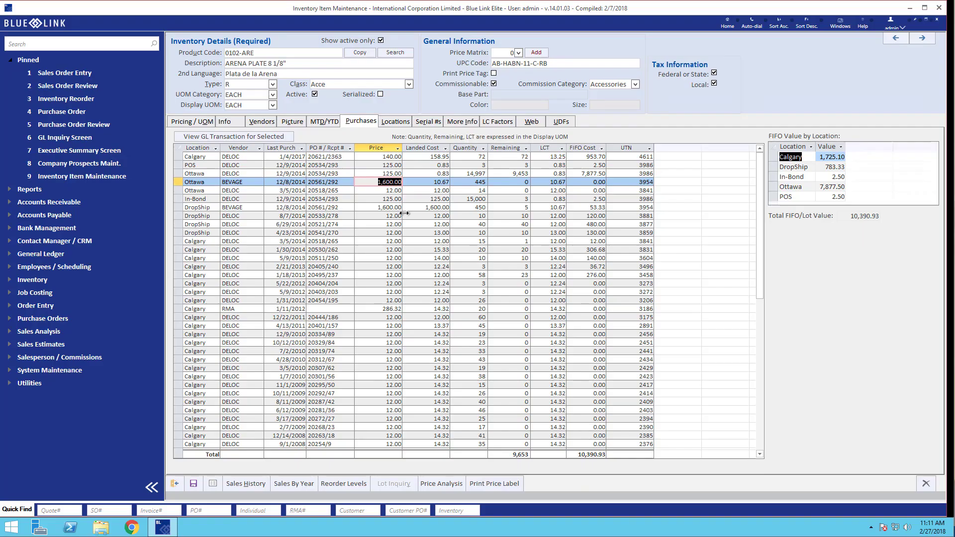
# Sort the item's purchase history by Price in ascending order and finally in descending order
pyautogui.rightClick(397, 182)
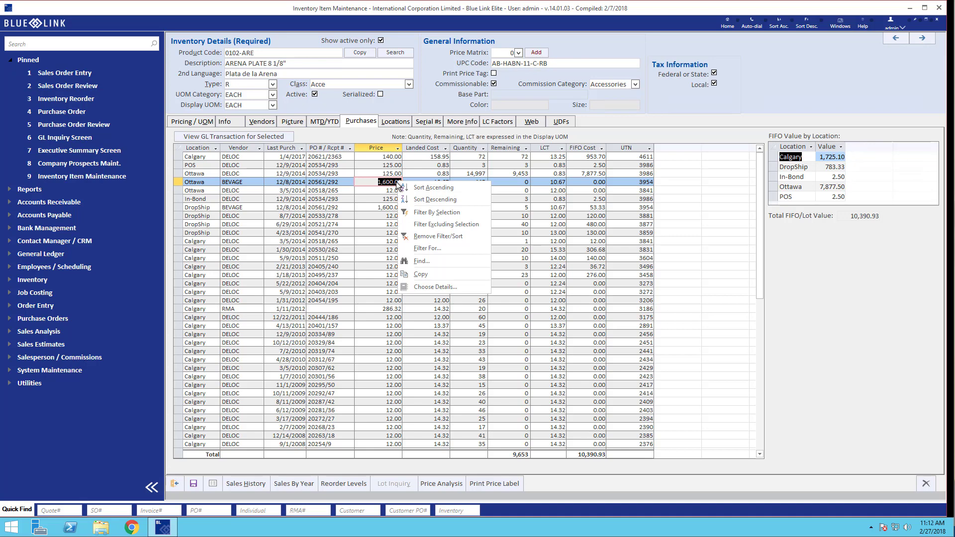
pyautogui.click(424, 187)
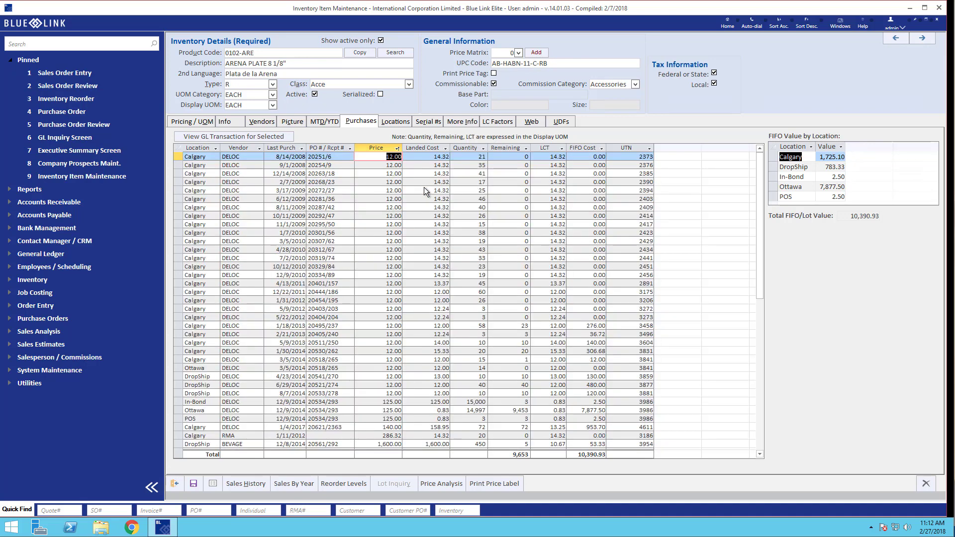
pyautogui.scroll(-2, 392, 215)
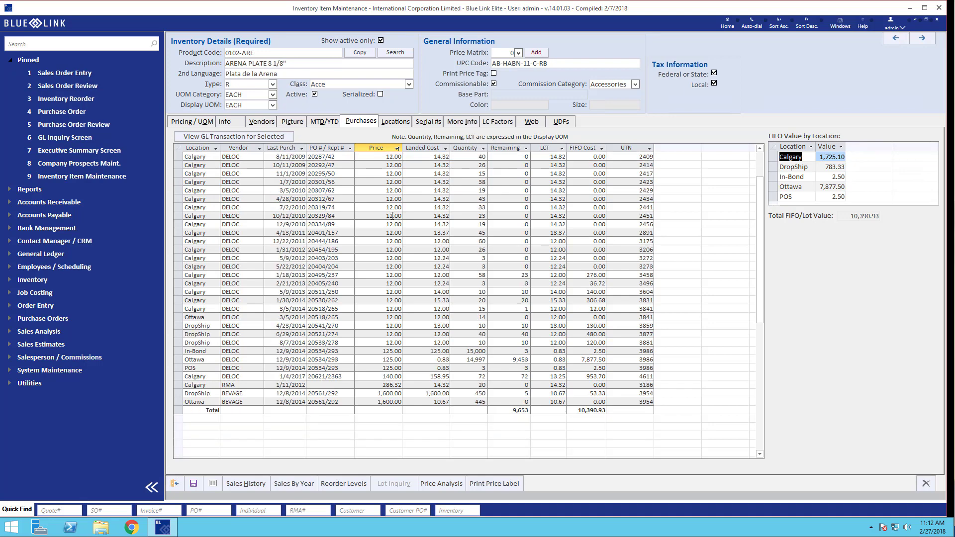
pyautogui.scroll(2, 392, 215)
pyautogui.rightClick(388, 174)
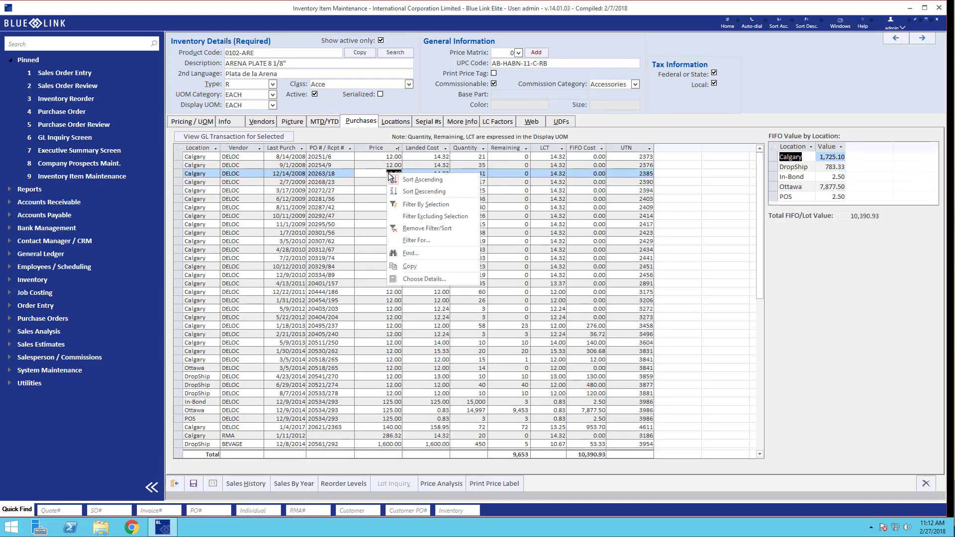
pyautogui.click(417, 191)
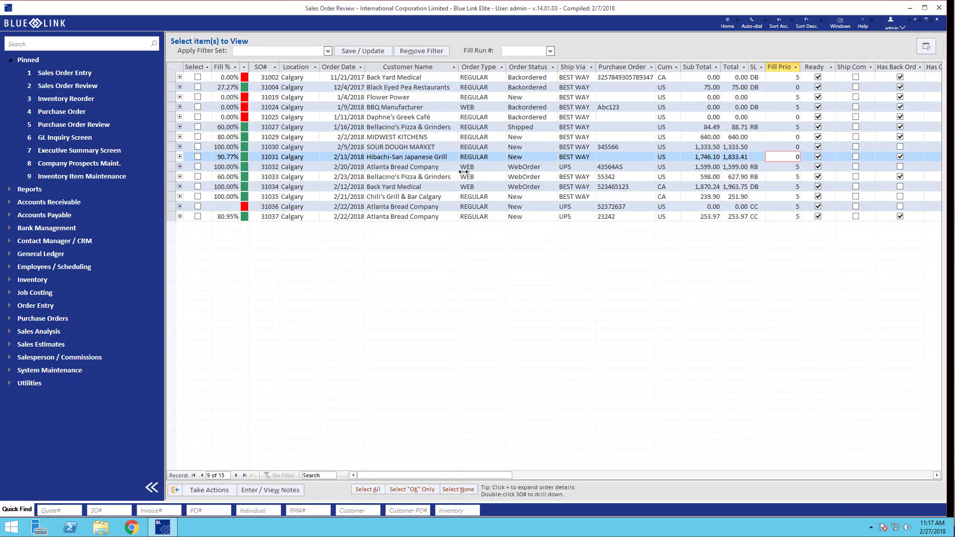
# In Sales Order Review, filter the orders to the REGULAR order type and remove the filter again
pyautogui.rightClick(483, 98)
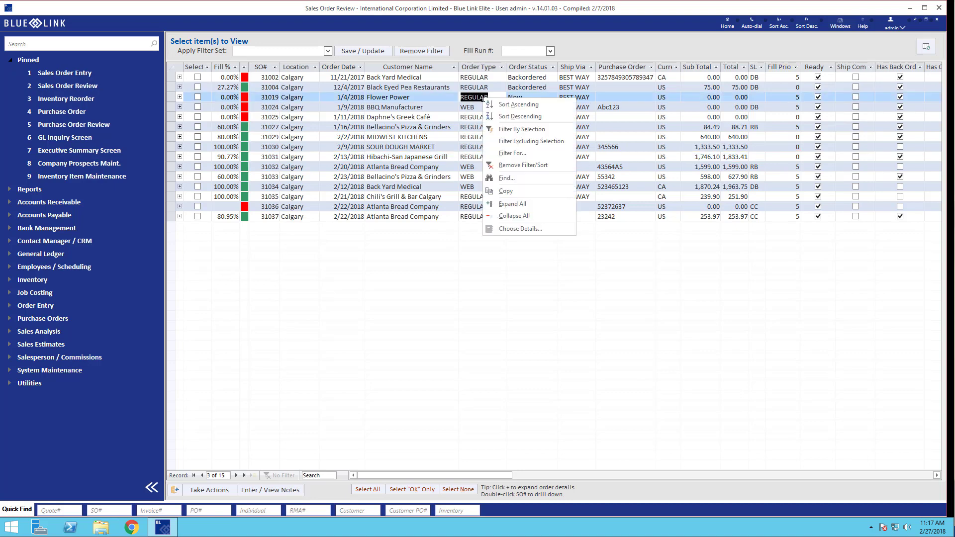
pyautogui.click(526, 131)
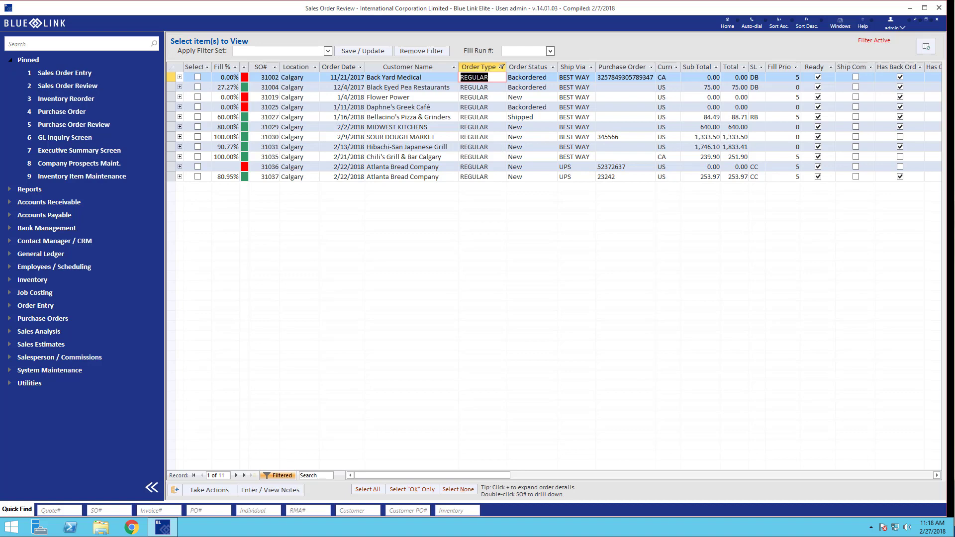
pyautogui.rightClick(485, 109)
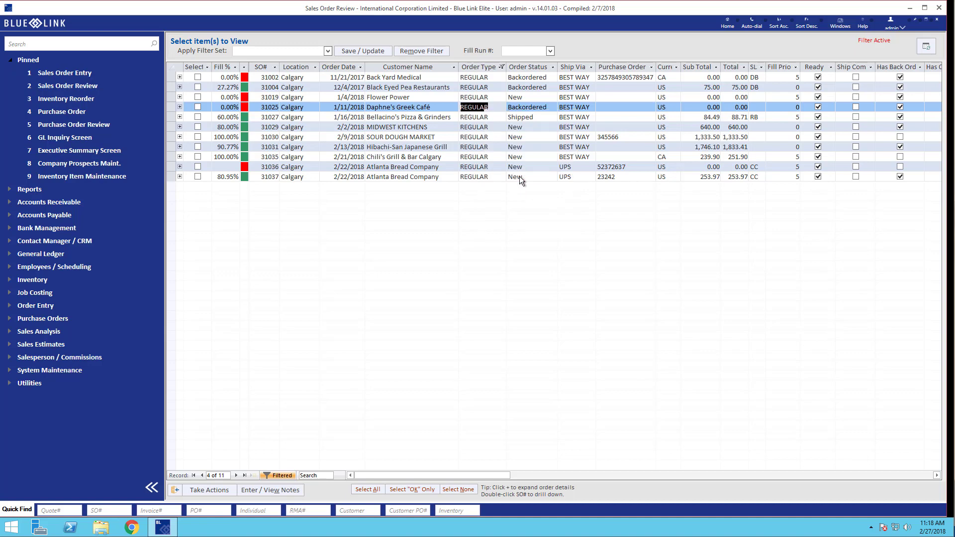
pyautogui.click(519, 176)
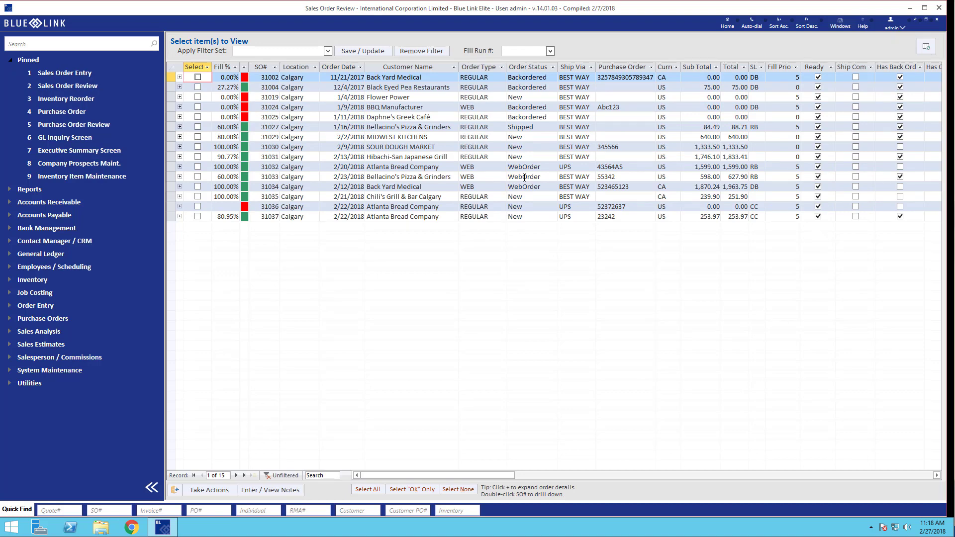
# Filter the sales orders to exclude those with the Backordered order status
pyautogui.rightClick(531, 107)
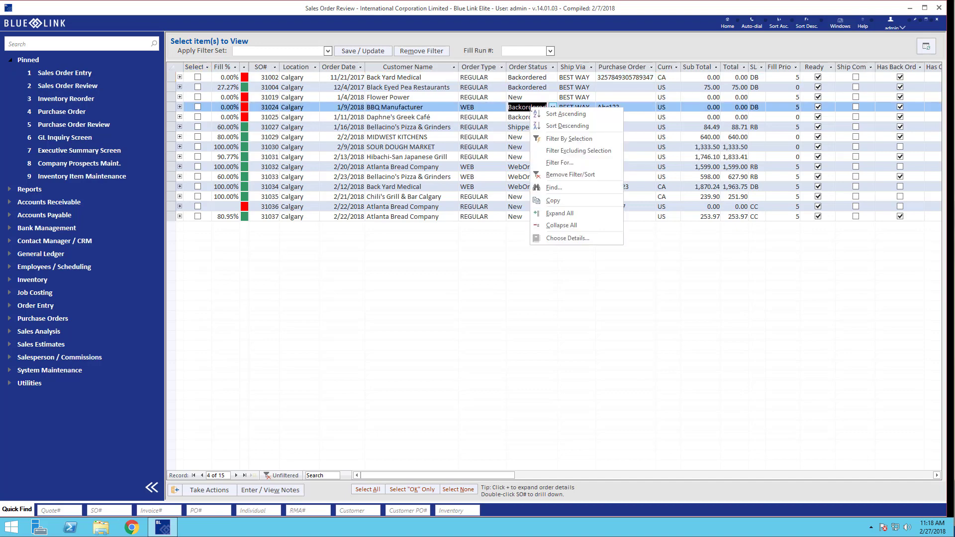
pyautogui.click(562, 151)
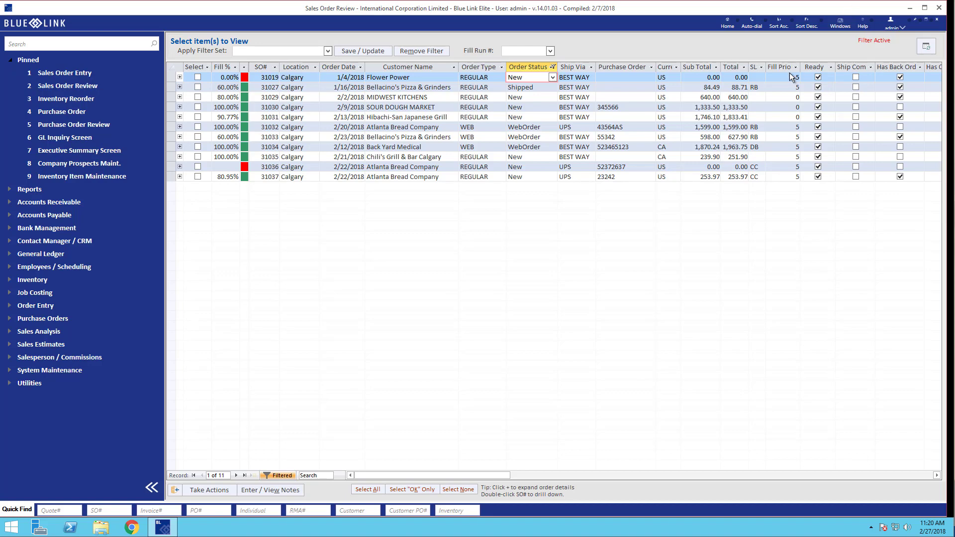
# In General Ledger Inquiry, filter the accounts to type Liability and exclude the current liability category
pyautogui.click(840, 24)
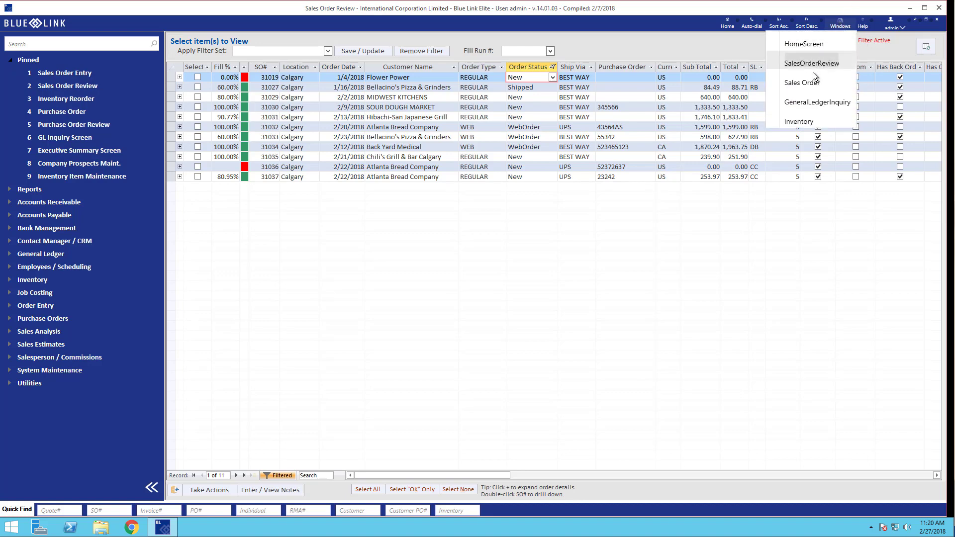
pyautogui.click(802, 101)
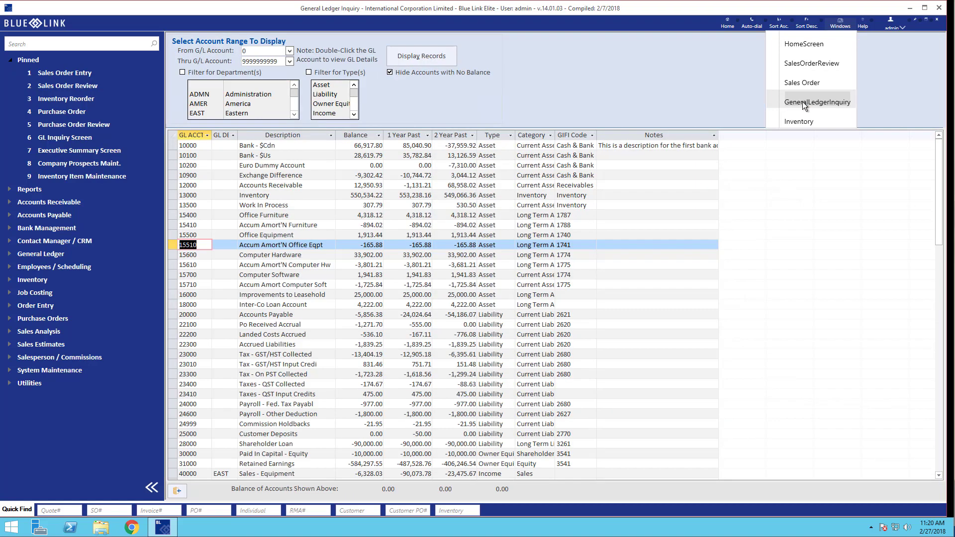
pyautogui.click(841, 21)
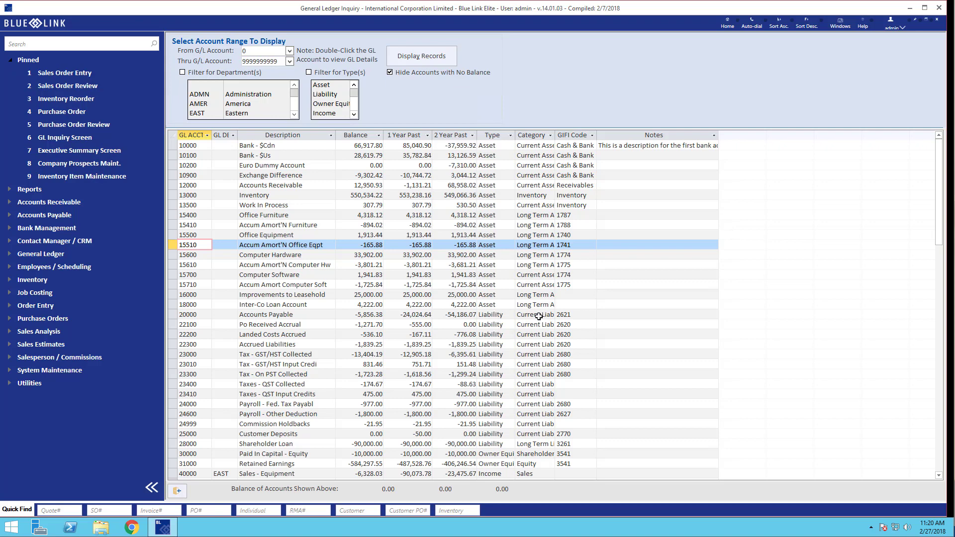
pyautogui.rightClick(502, 316)
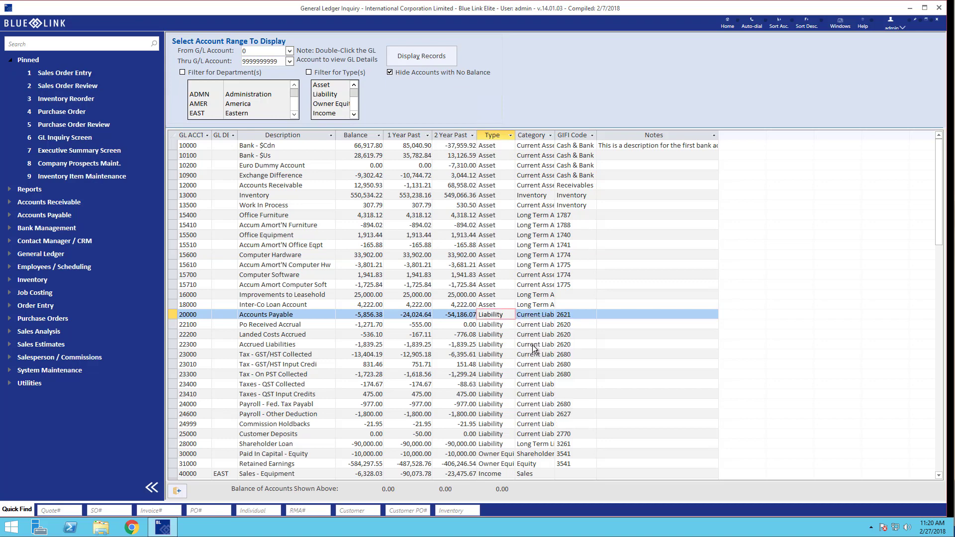
pyautogui.click(534, 347)
pyautogui.rightClick(532, 157)
pyautogui.click(559, 200)
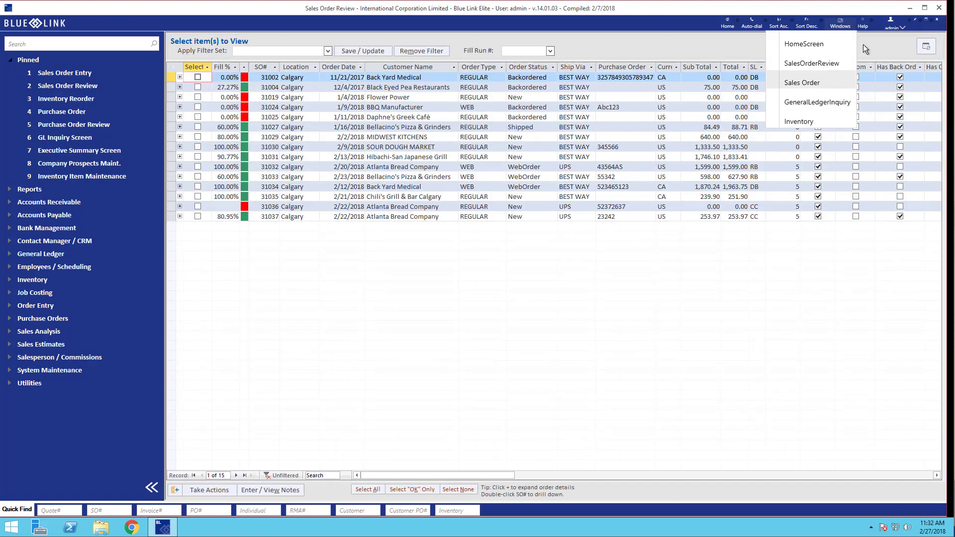
# In Sales Order Review, filter the orders for a Sub Total of 598 and remove the filter again
pyautogui.click(838, 22)
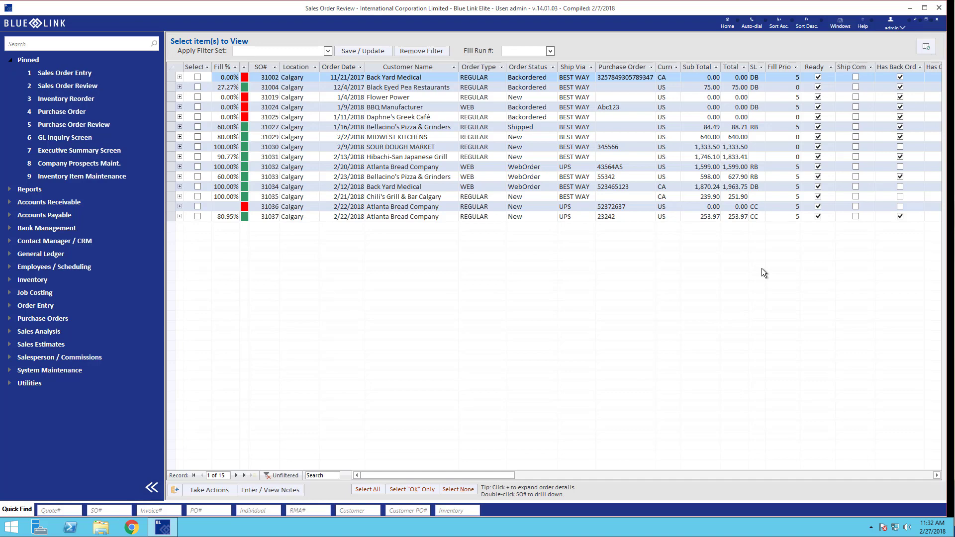
pyautogui.click(705, 145)
pyautogui.rightClick(705, 144)
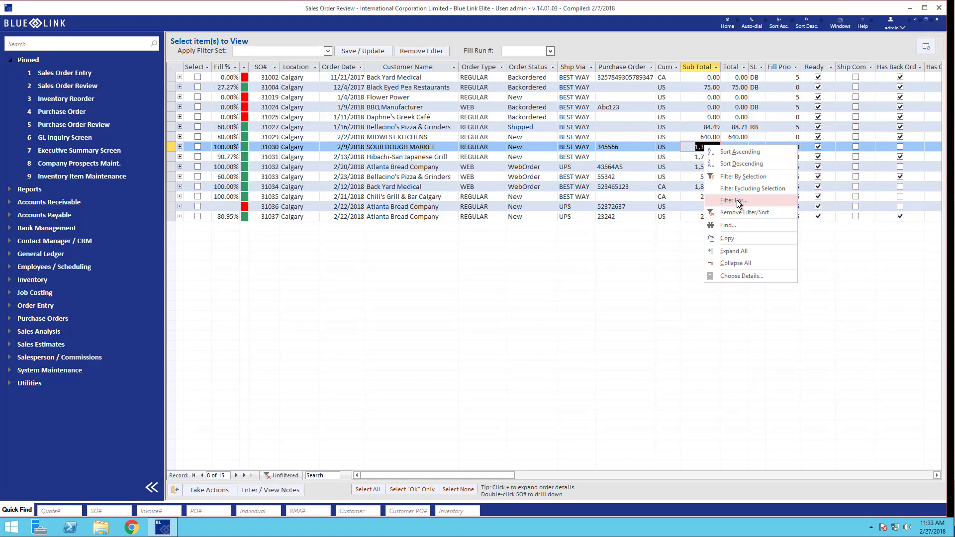
pyautogui.click(737, 200)
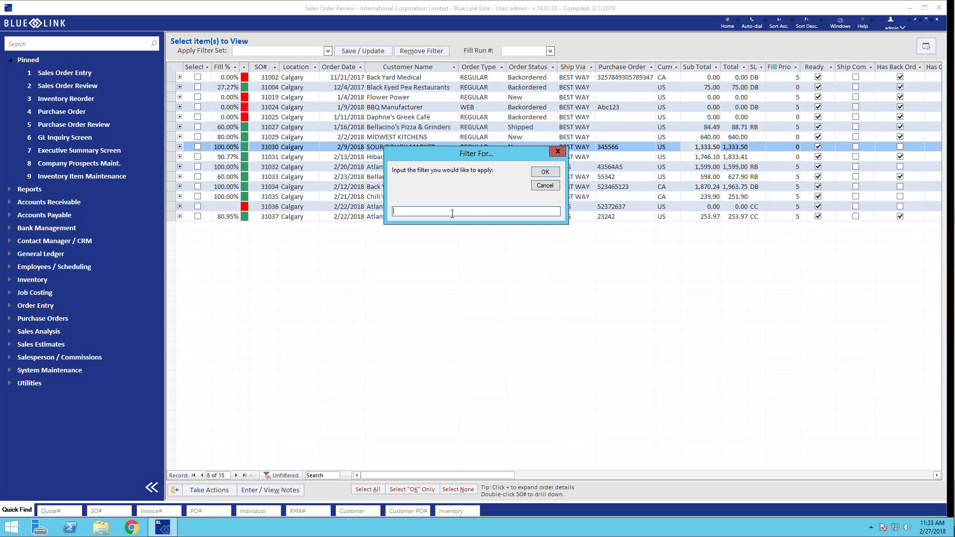
pyautogui.write('598')
pyautogui.press('Return')
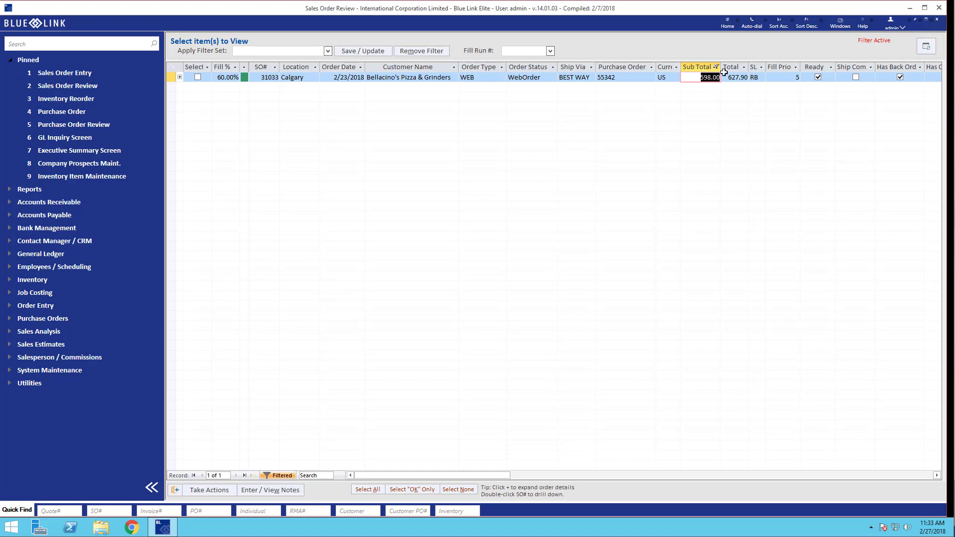
pyautogui.rightClick(697, 76)
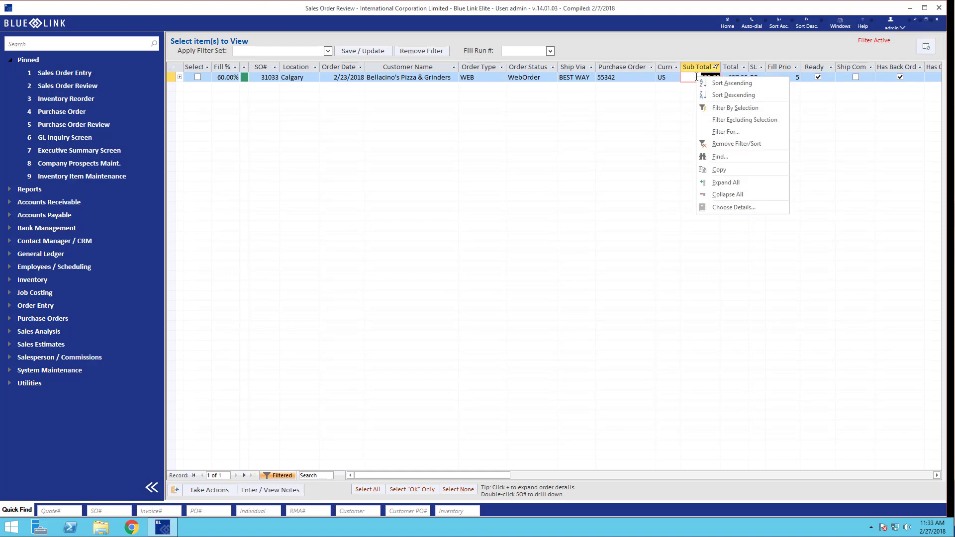
pyautogui.click(724, 145)
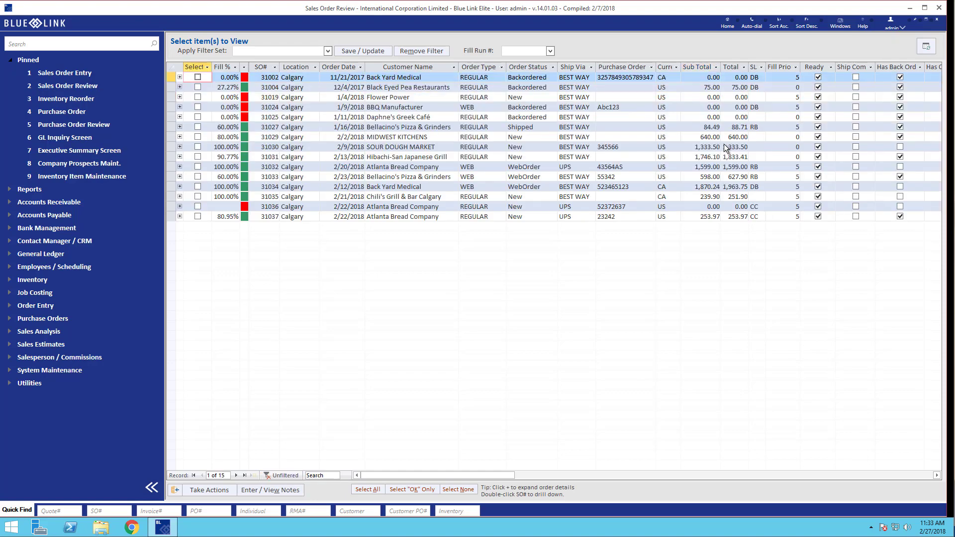
# Filter the sales orders for a Sub Total of >1200 and remove the filter again
pyautogui.rightClick(704, 128)
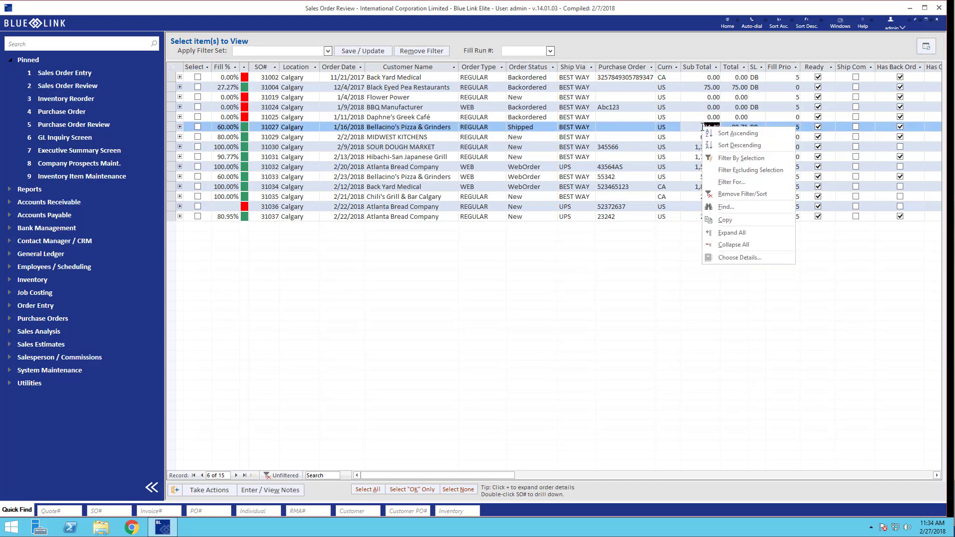
pyautogui.click(740, 183)
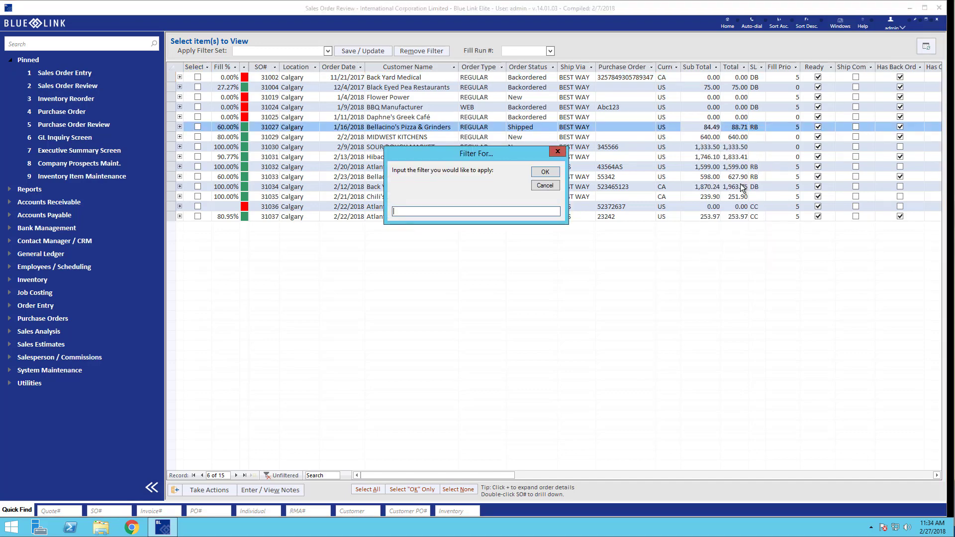
pyautogui.write('>1200')
pyautogui.press('Return')
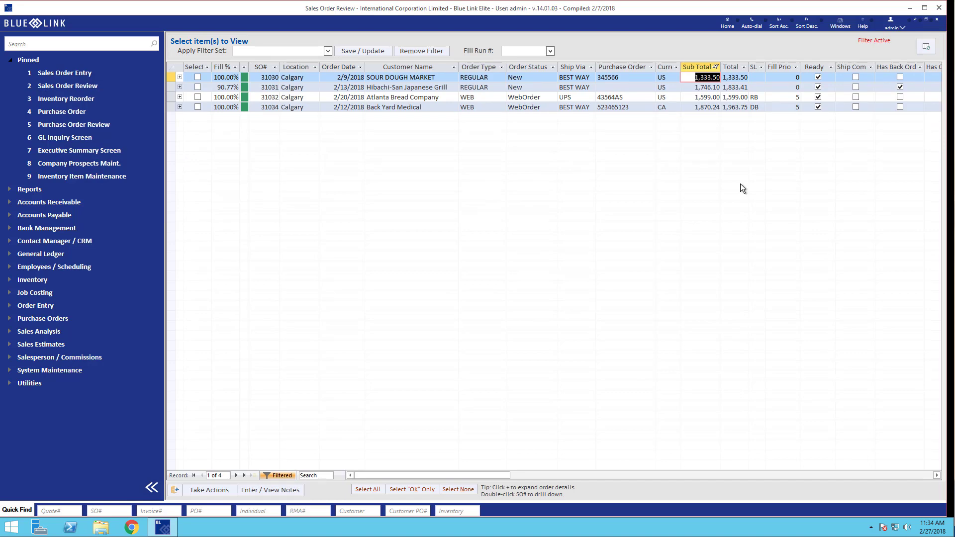
pyautogui.rightClick(707, 74)
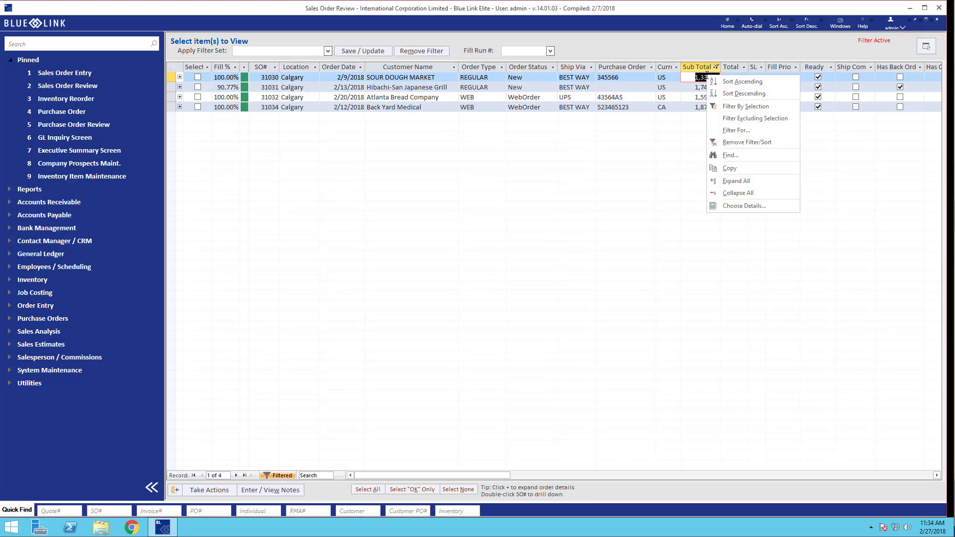
pyautogui.click(711, 142)
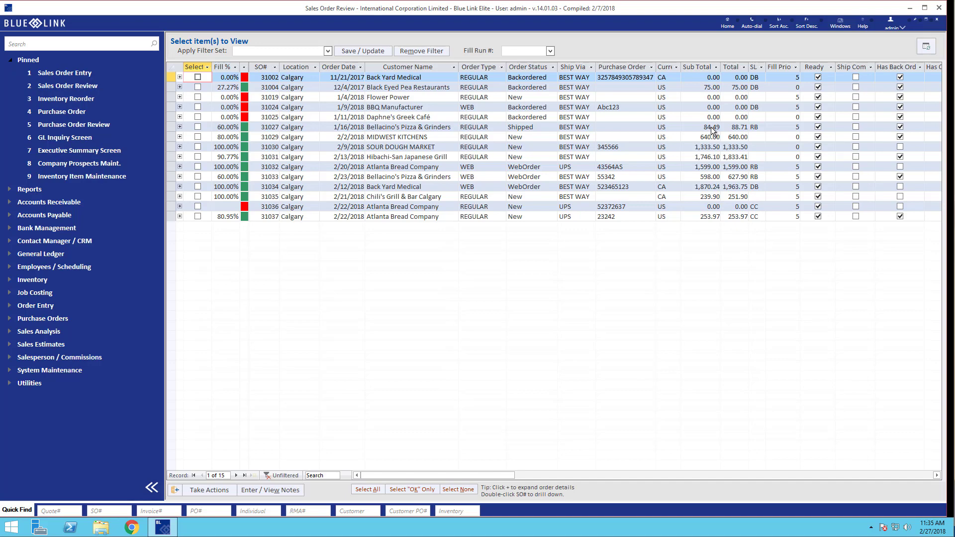
# Filter the sales orders for a Sub Total of >600 and <1400, and remove the filter again
pyautogui.click(712, 127)
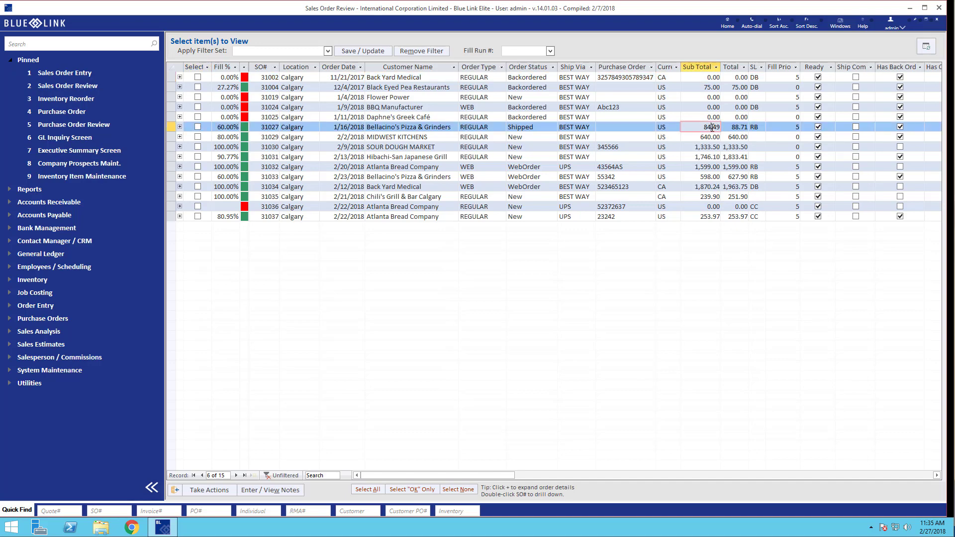
pyautogui.rightClick(712, 128)
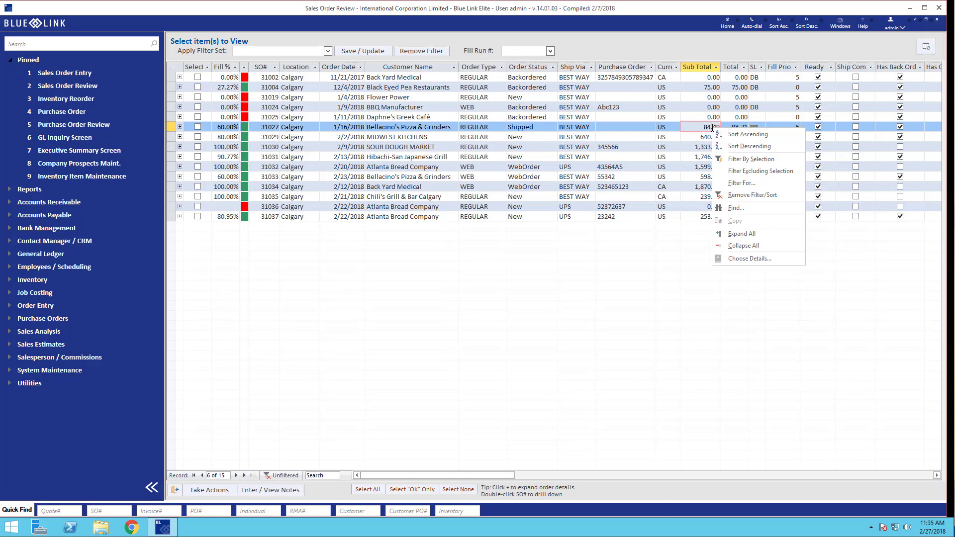
pyautogui.click(740, 182)
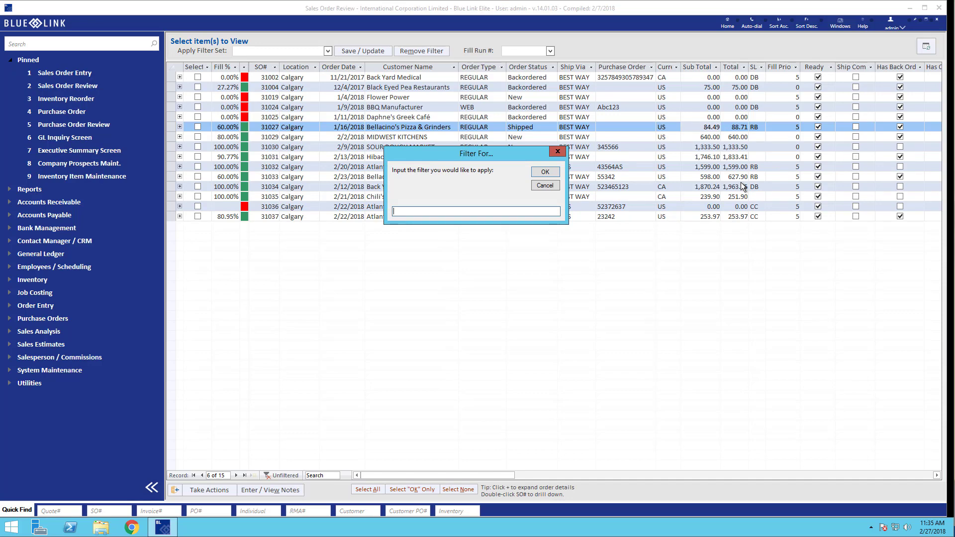
pyautogui.write('<600')
pyautogui.press('BackSpace')
pyautogui.press('BackSpace')
pyautogui.press('BackSpace')
pyautogui.press('BackSpace')
pyautogui.write('>600 and <1400')
pyautogui.press('Return')
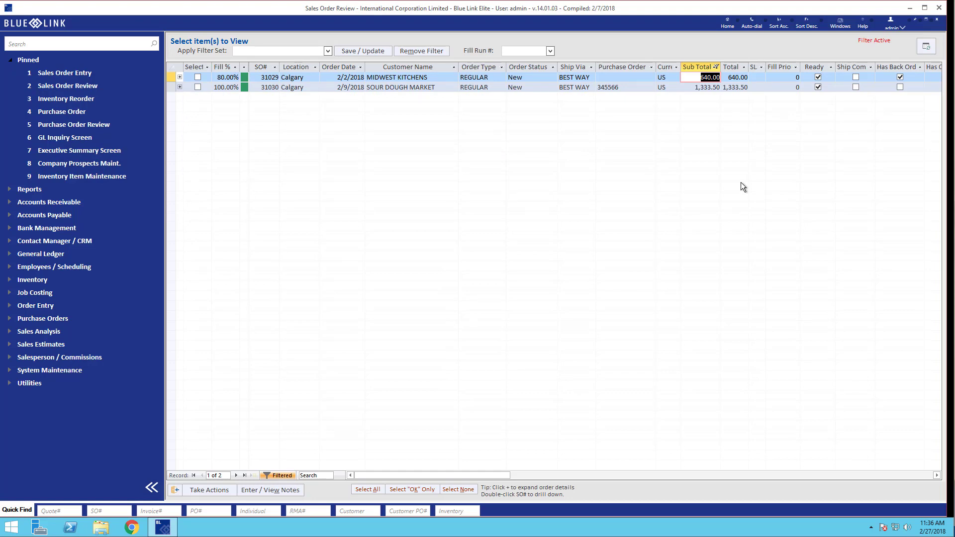
pyautogui.hotkey('alt', 'r')
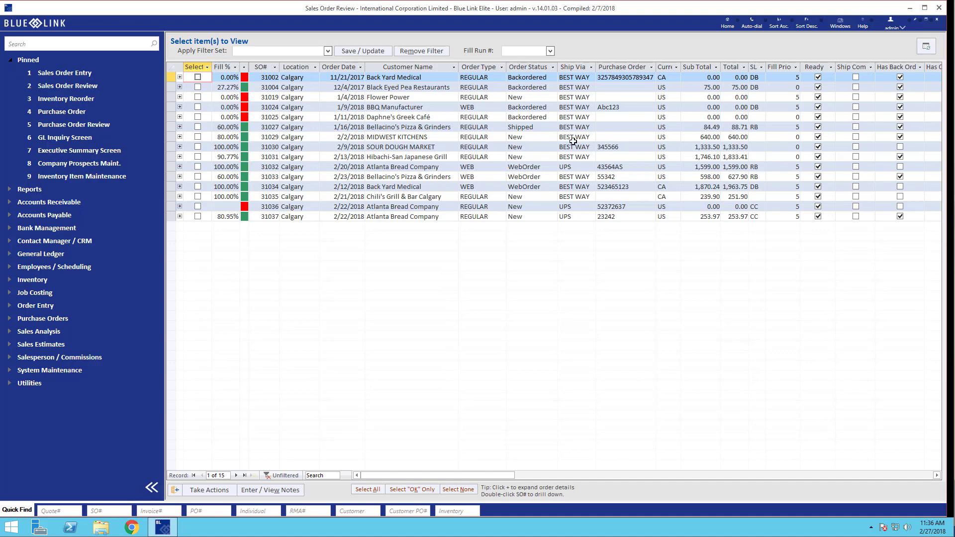
# Filter the sales orders for customer names matching B* and remove the filter again
pyautogui.click(428, 79)
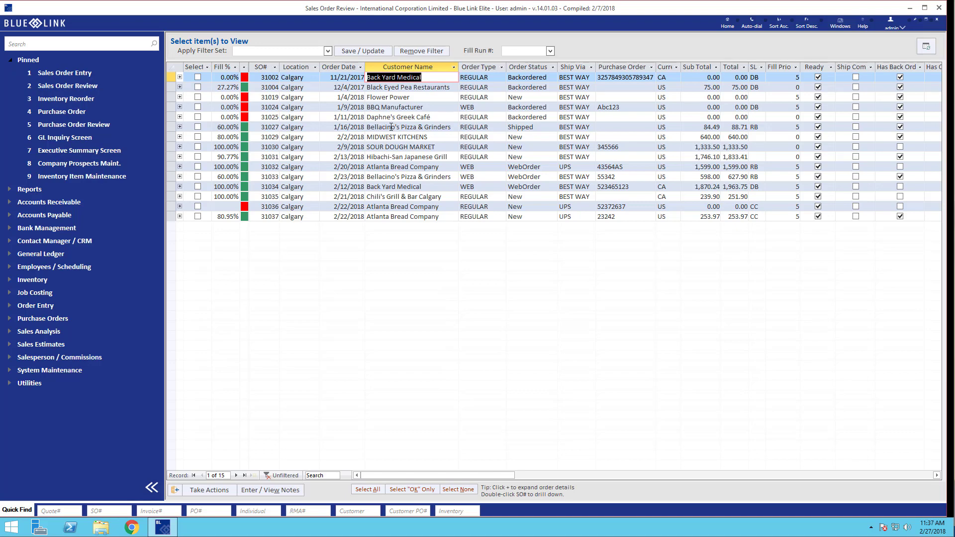
pyautogui.rightClick(426, 78)
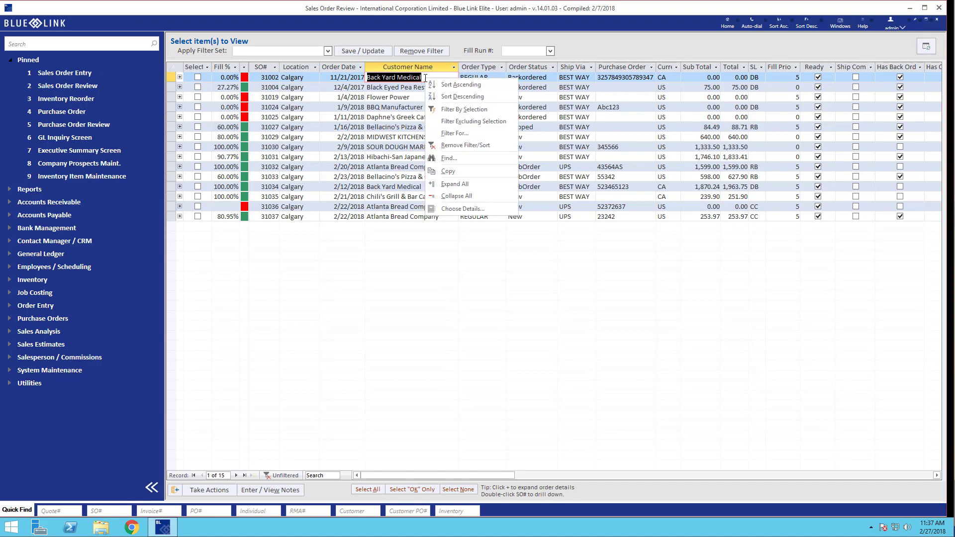
pyautogui.click(460, 133)
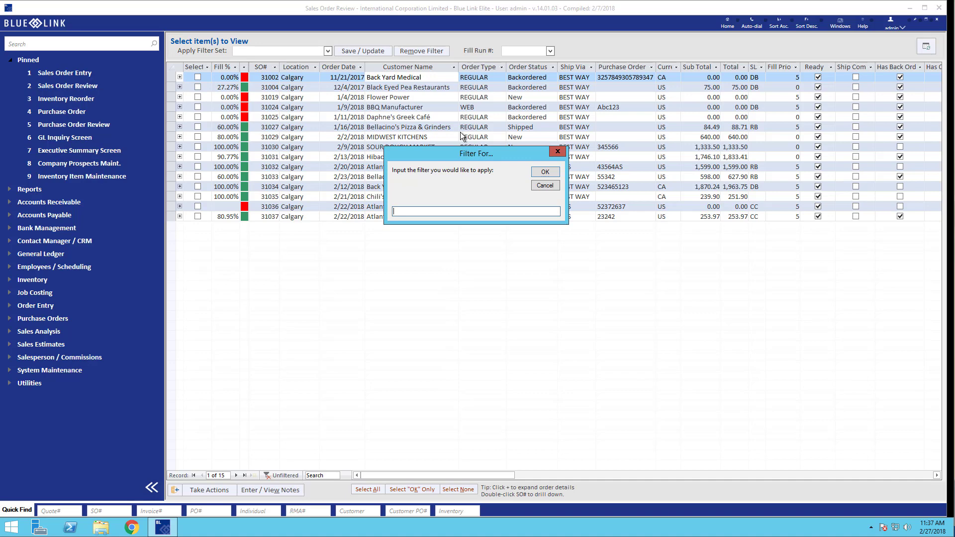
pyautogui.write('B')
pyautogui.write('*')
pyautogui.press('Return')
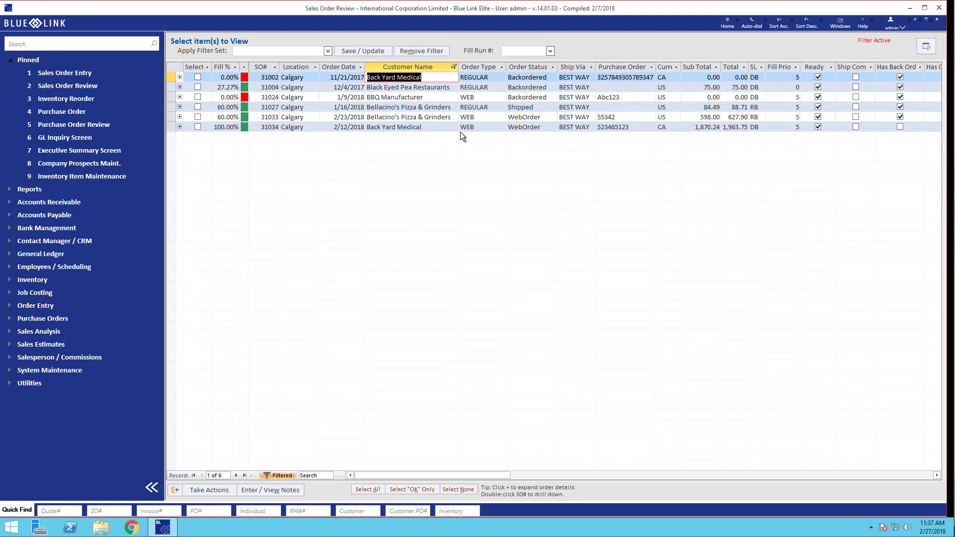
pyautogui.hotkey('alt', 'm')
# Filter the sales orders for customer names matching *grill* and remove the filter again
pyautogui.rightClick(436, 87)
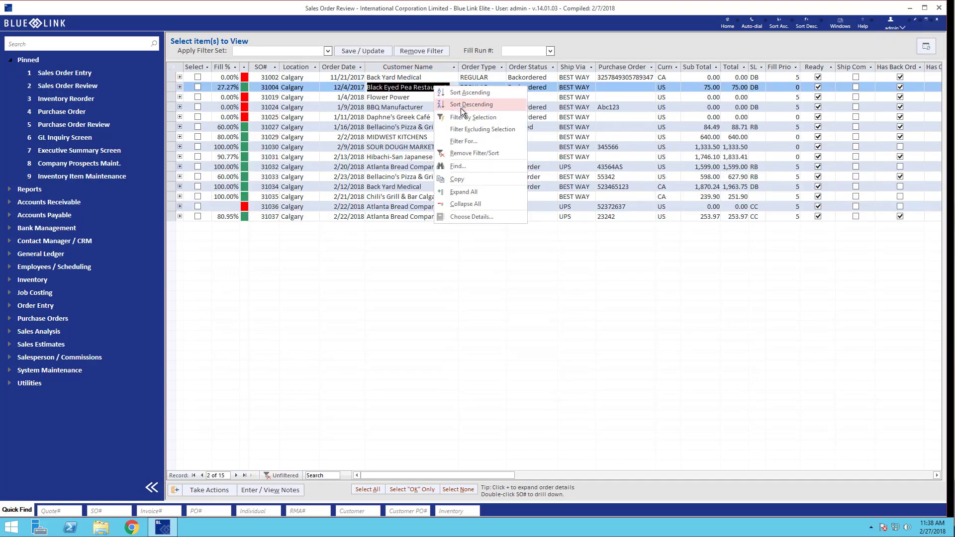
pyautogui.click(468, 143)
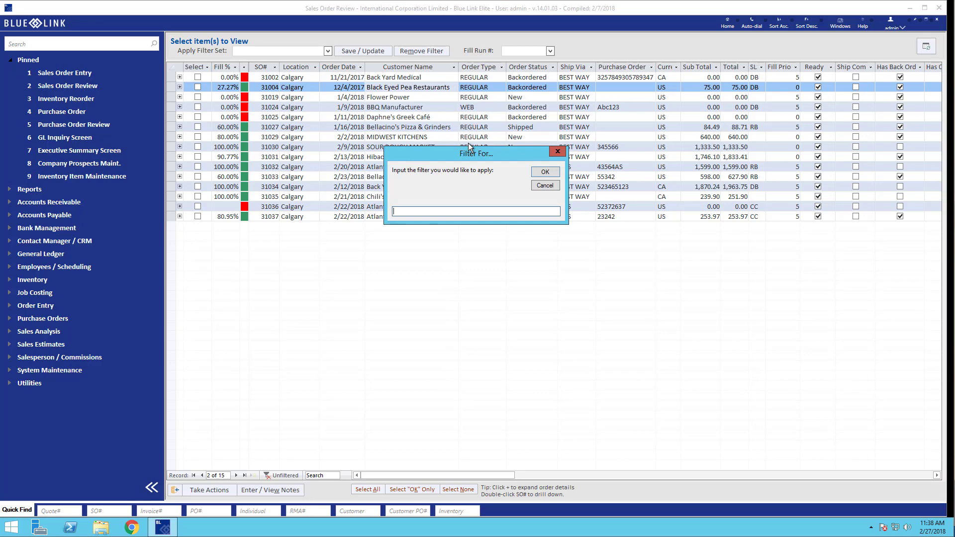
pyautogui.write('*grill*')
pyautogui.press('Return')
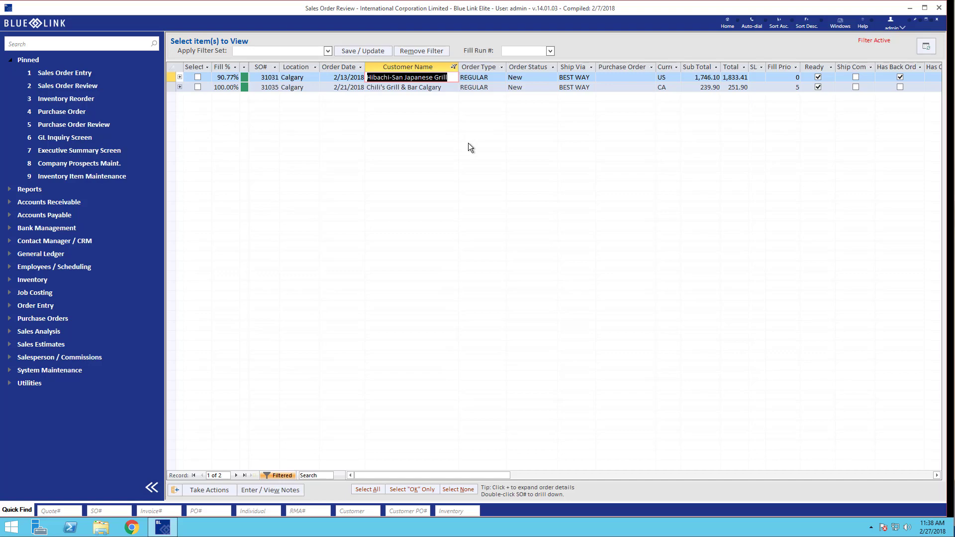
pyautogui.rightClick(438, 78)
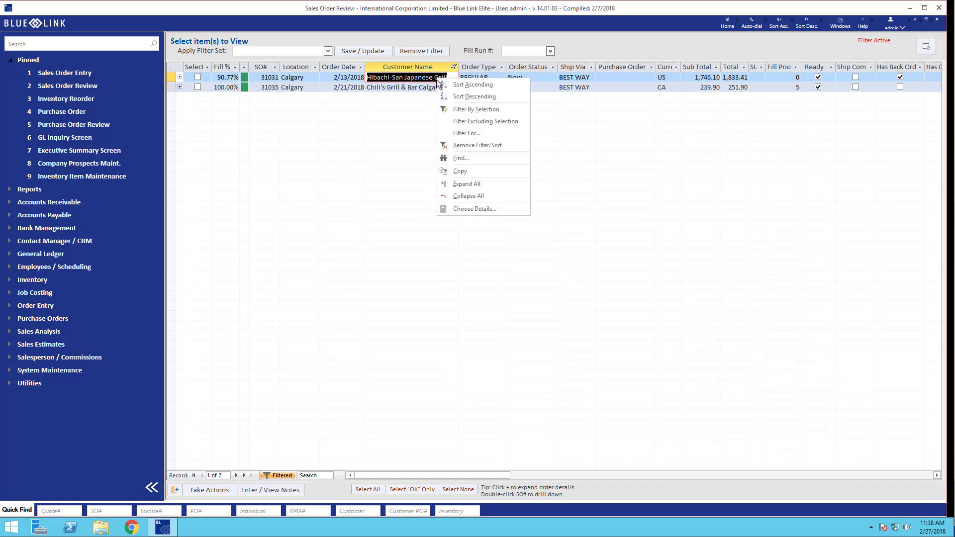
pyautogui.click(464, 148)
# Filter the sales orders for customer names ending in grill, using the wildcard *grill
pyautogui.rightClick(431, 128)
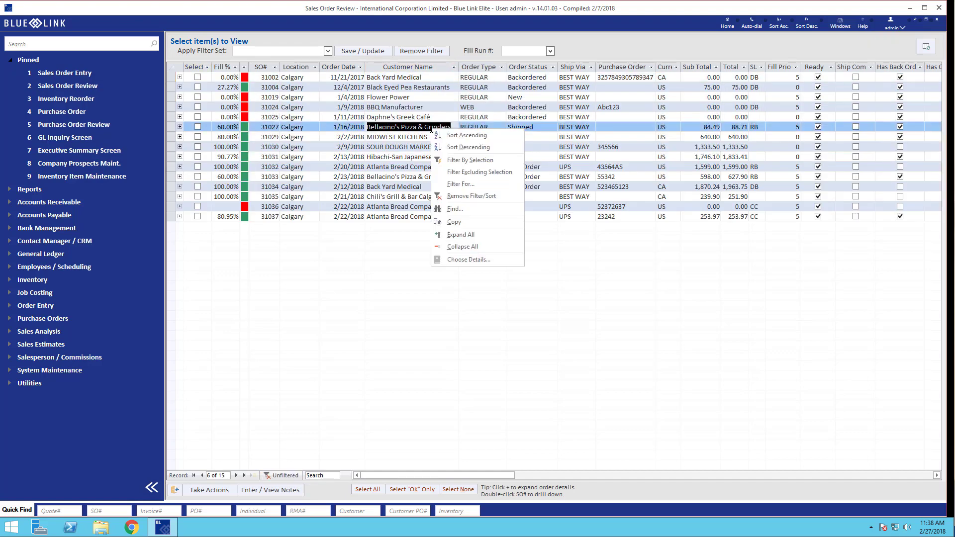
pyautogui.click(461, 184)
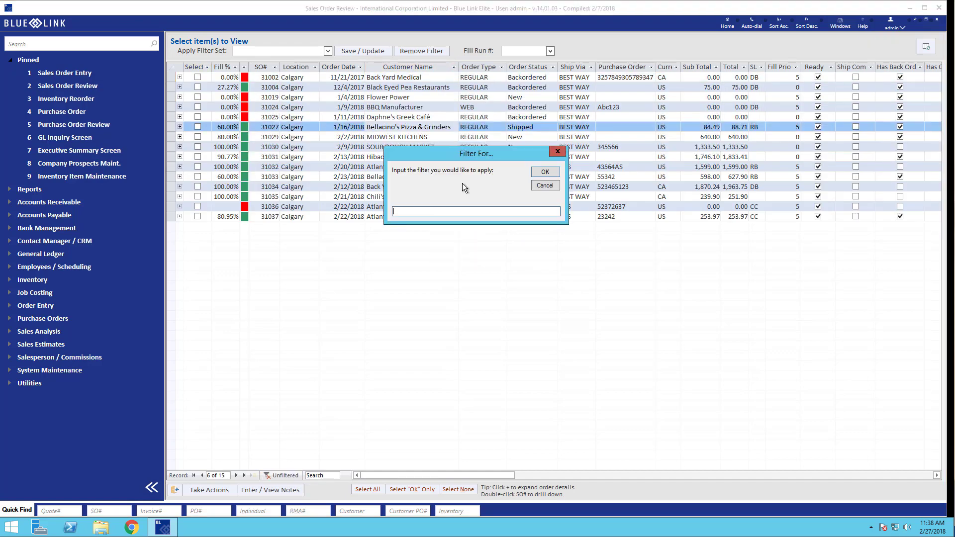
pyautogui.write('*grill')
pyautogui.press('Return')
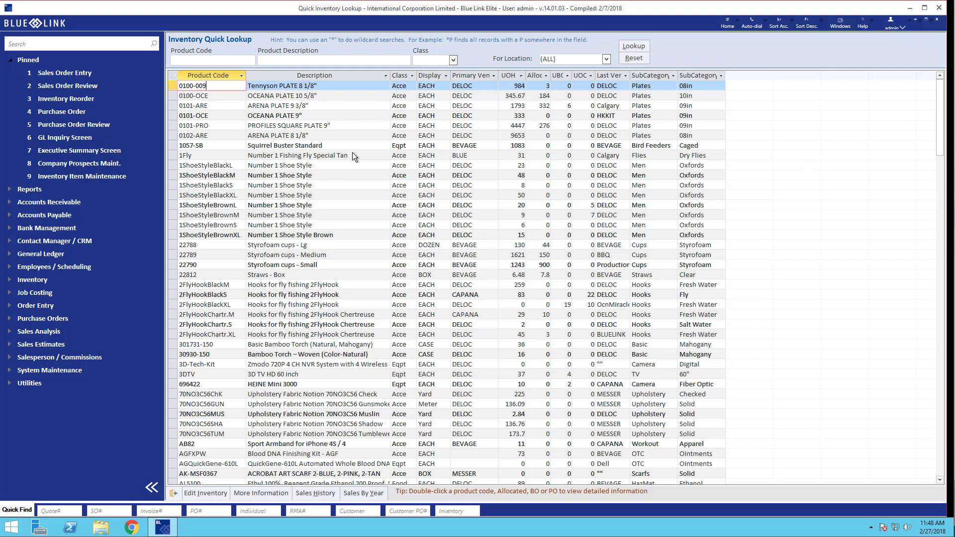
# In Inventory Quick Lookup, find product code MM010 in the Product Code column
pyautogui.click(216, 105)
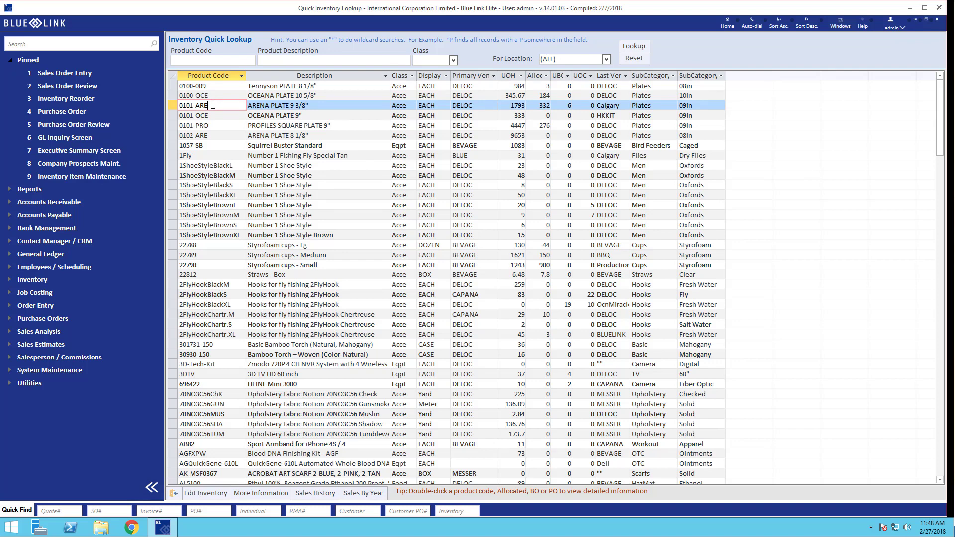
pyautogui.rightClick(216, 100)
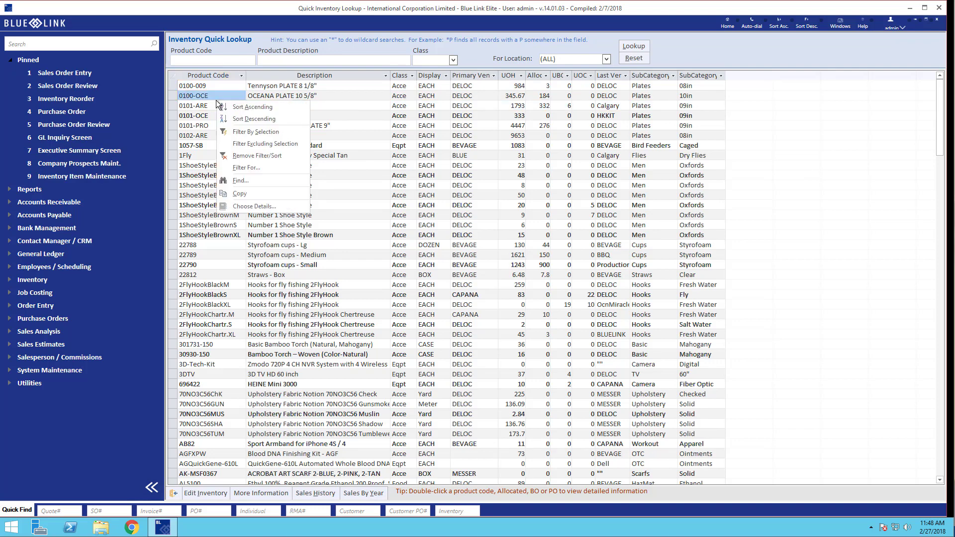
pyautogui.click(254, 183)
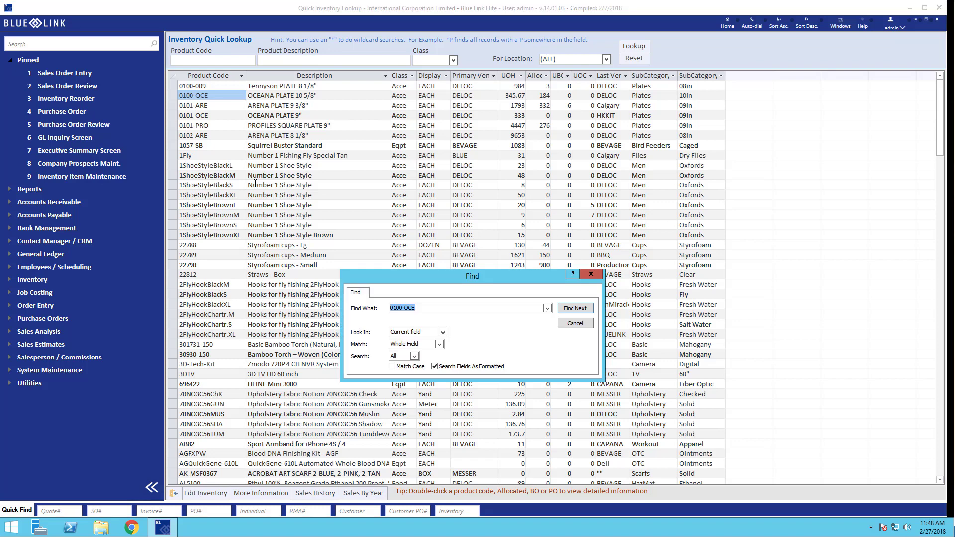
pyautogui.write('MM010')
pyautogui.click(575, 311)
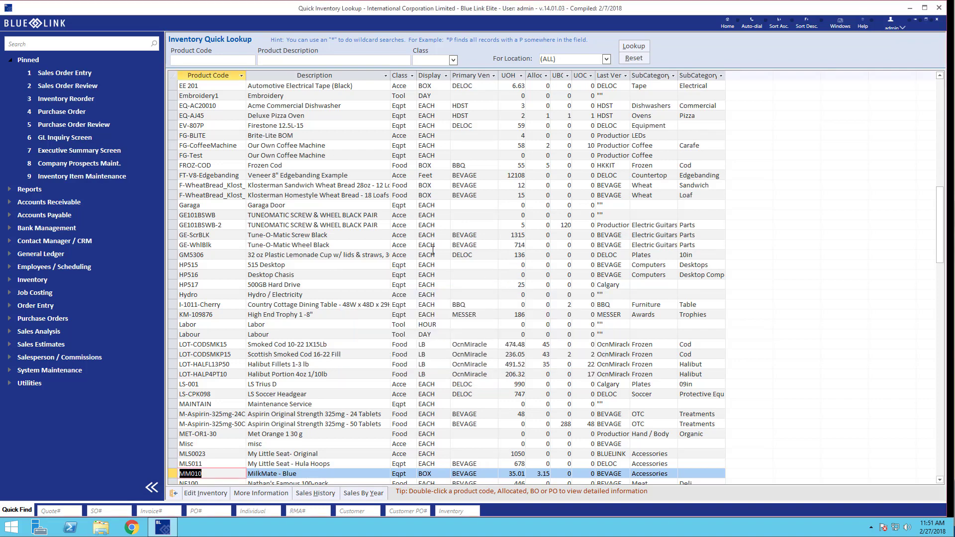
# Find the word plate in any part of the Description field and step through several matches
pyautogui.click(317, 101)
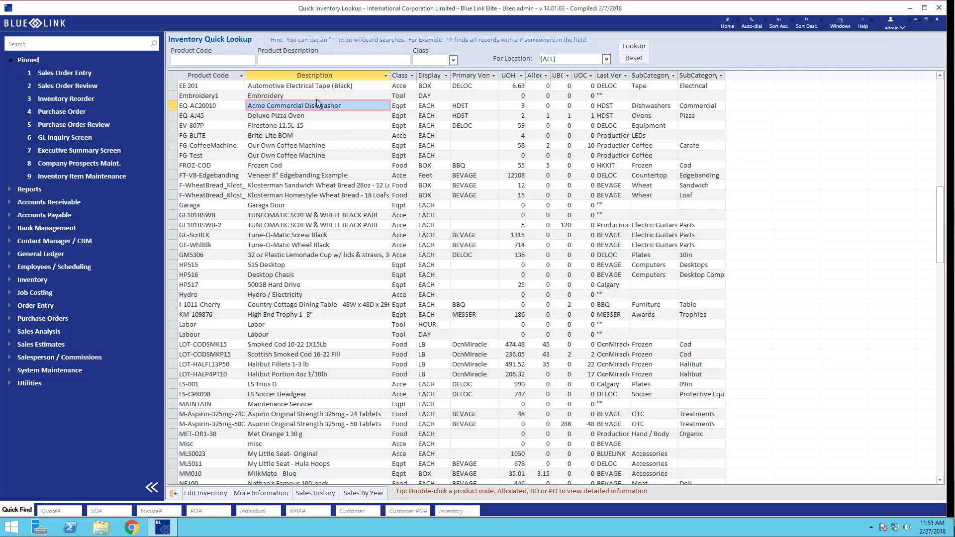
pyautogui.click(313, 96)
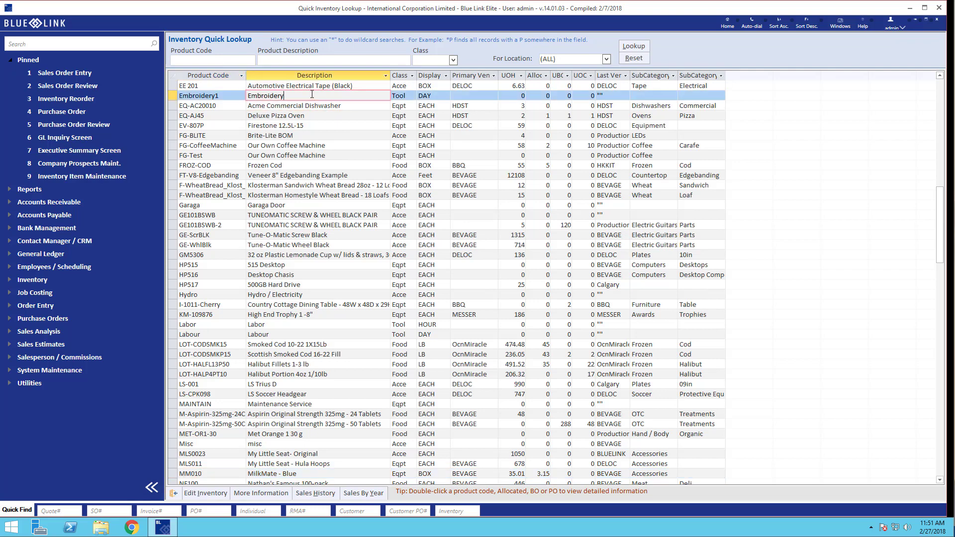
pyautogui.rightClick(312, 94)
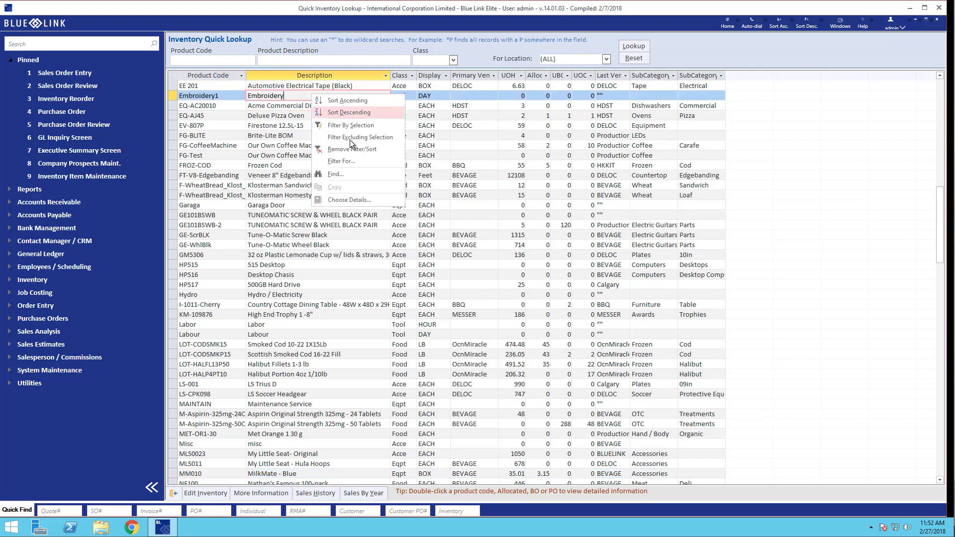
pyautogui.click(341, 175)
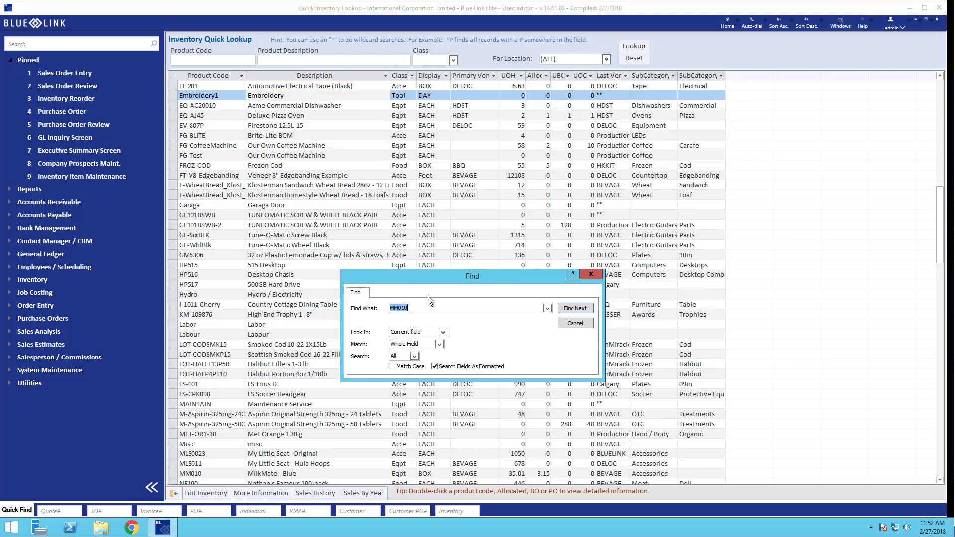
pyautogui.write('pla')
pyautogui.click(440, 345)
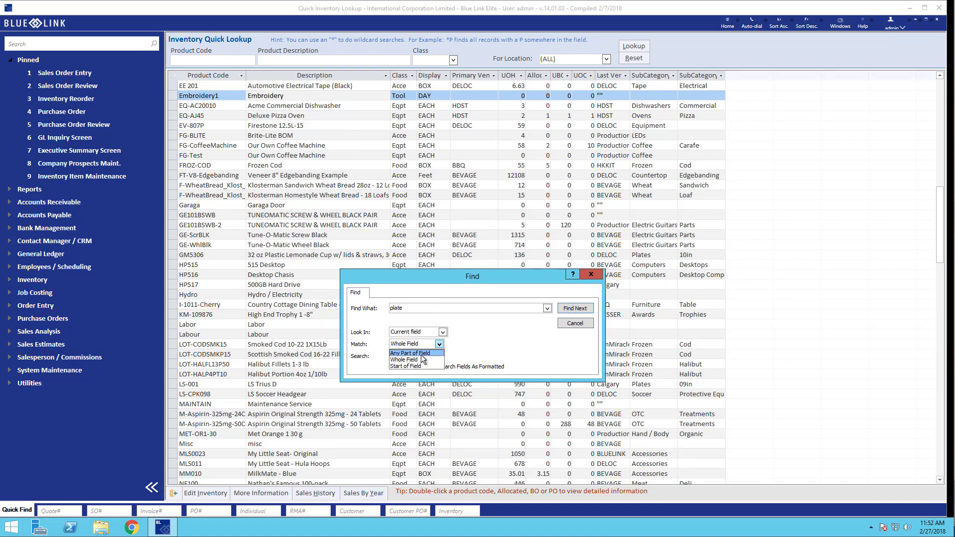
pyautogui.click(422, 353)
pyautogui.click(573, 309)
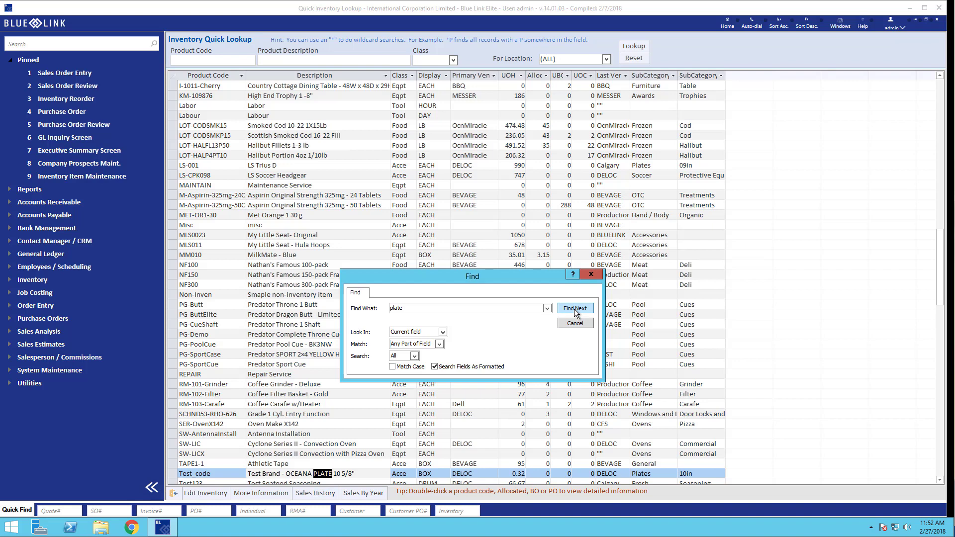
pyautogui.click(574, 309)
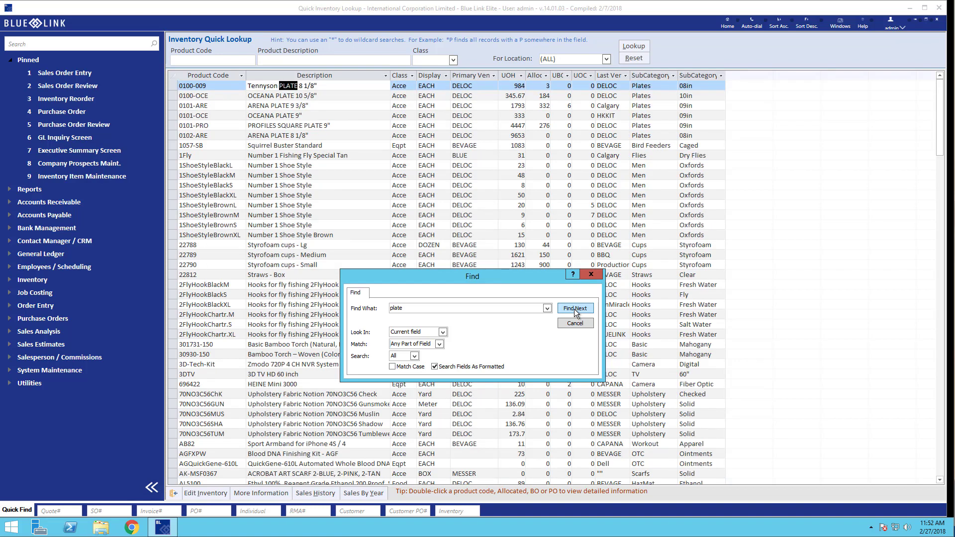
pyautogui.click(574, 309)
pyautogui.click(574, 309)
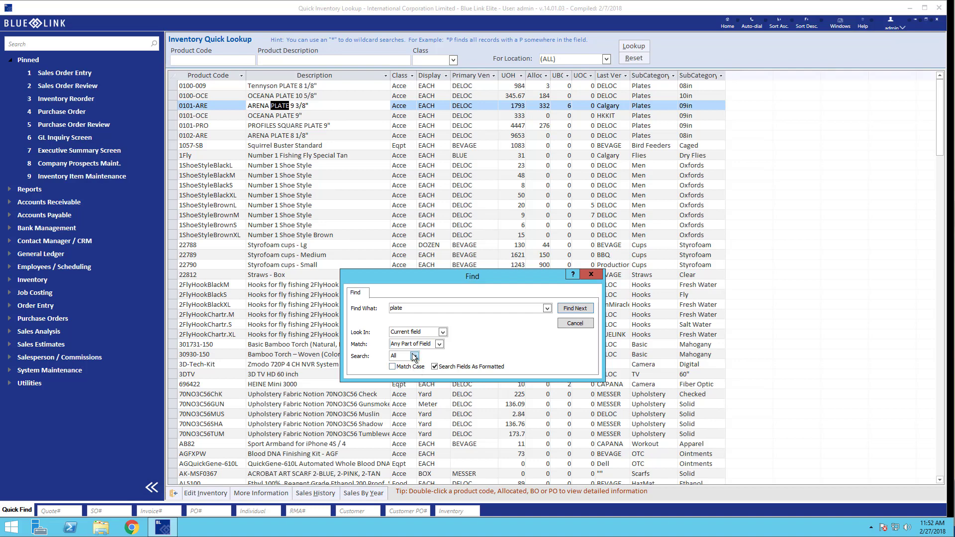
# Extend the search for plate to the current document, step through two matches and close the search
pyautogui.click(442, 332)
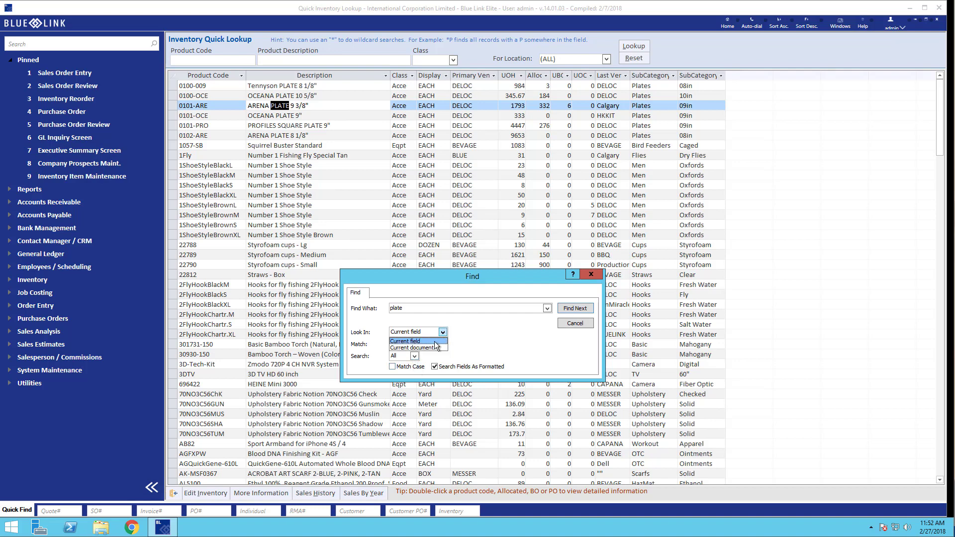
pyautogui.click(432, 348)
pyautogui.click(573, 310)
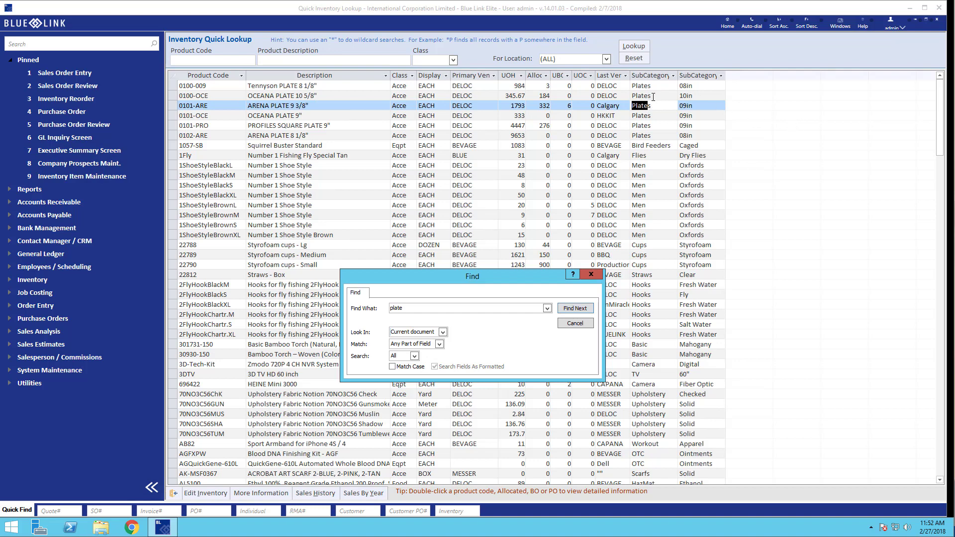
pyautogui.click(571, 310)
pyautogui.click(577, 324)
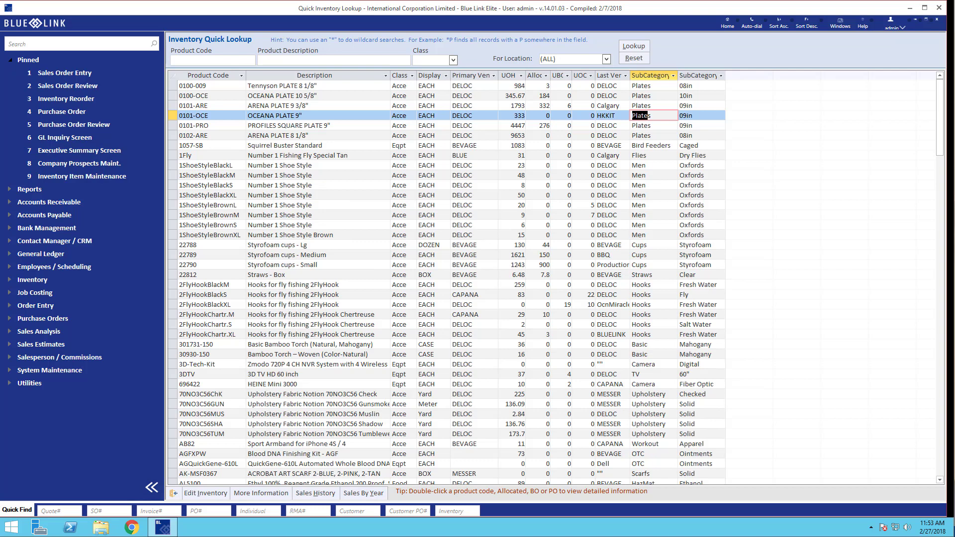
# Switch from Inventory Quick Lookup to the already open Sales Order Review screen
pyautogui.rightClick(608, 176)
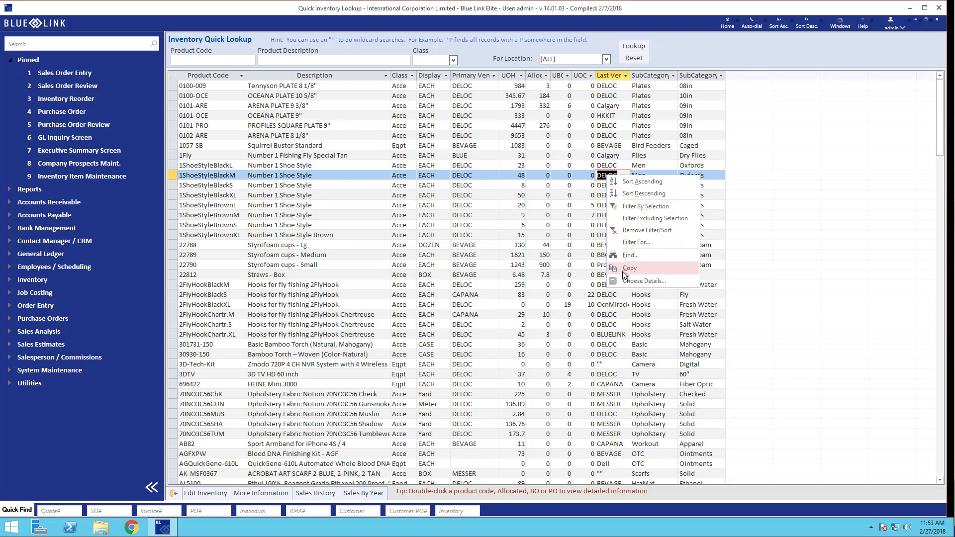
pyautogui.click(641, 345)
pyautogui.click(839, 26)
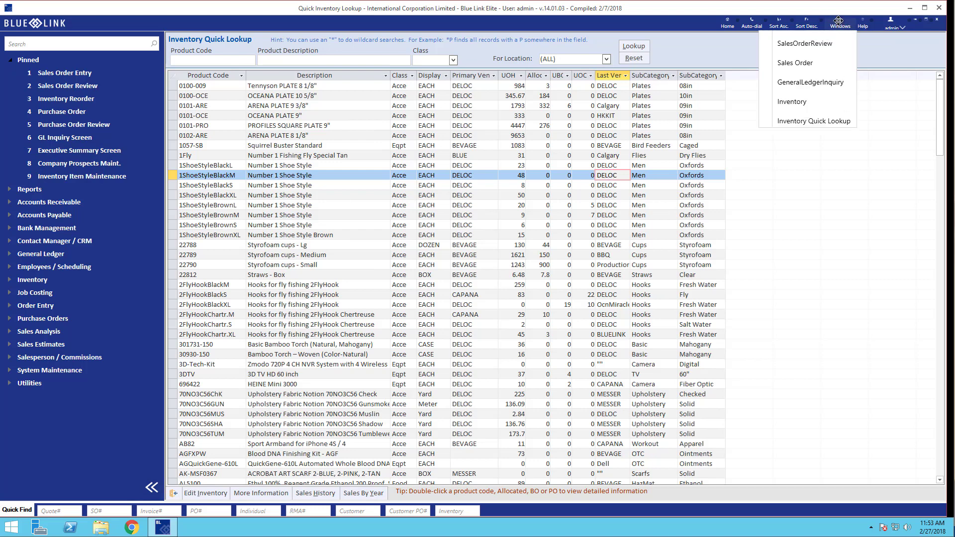
pyautogui.click(793, 64)
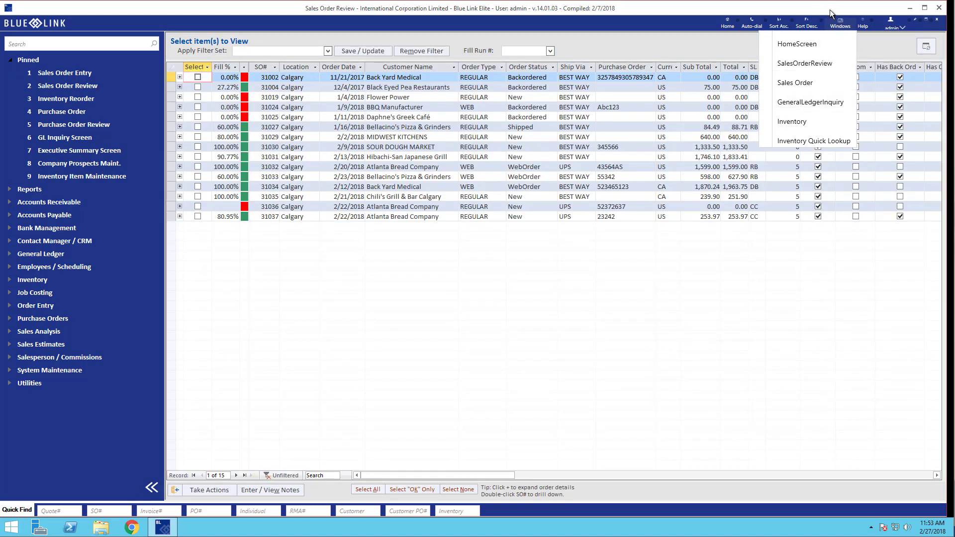
# Expand the line details of all sales orders in the review grid and collapse them all again
pyautogui.rightClick(647, 146)
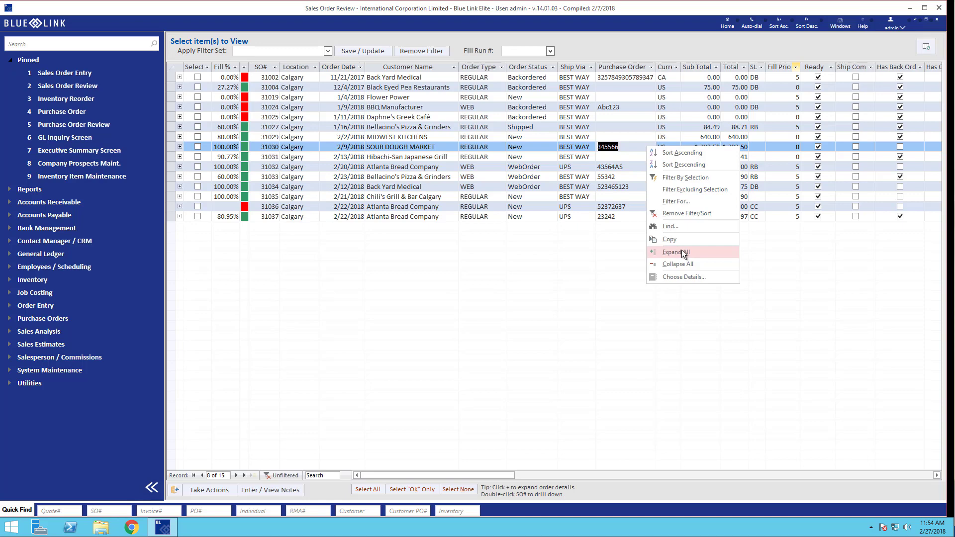
pyautogui.click(585, 269)
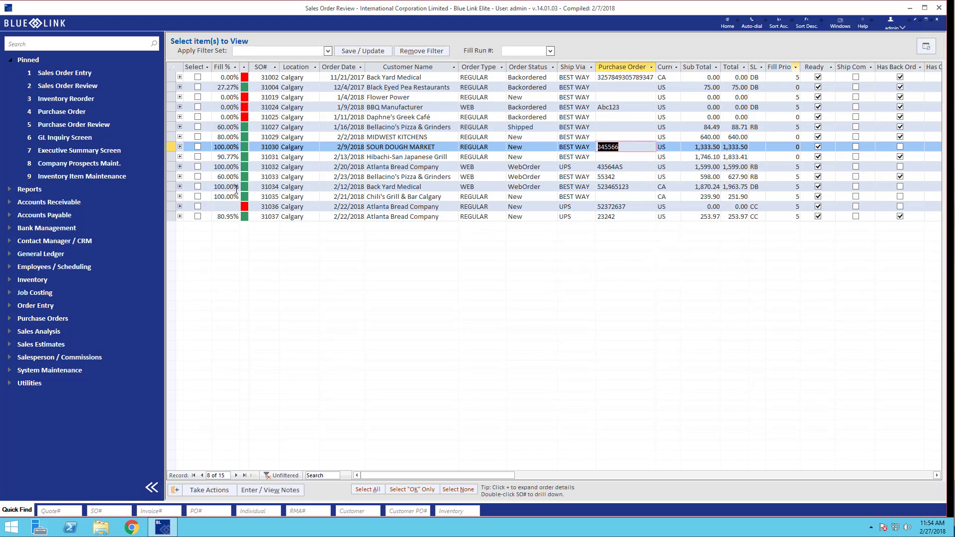
pyautogui.rightClick(357, 168)
pyautogui.click(397, 272)
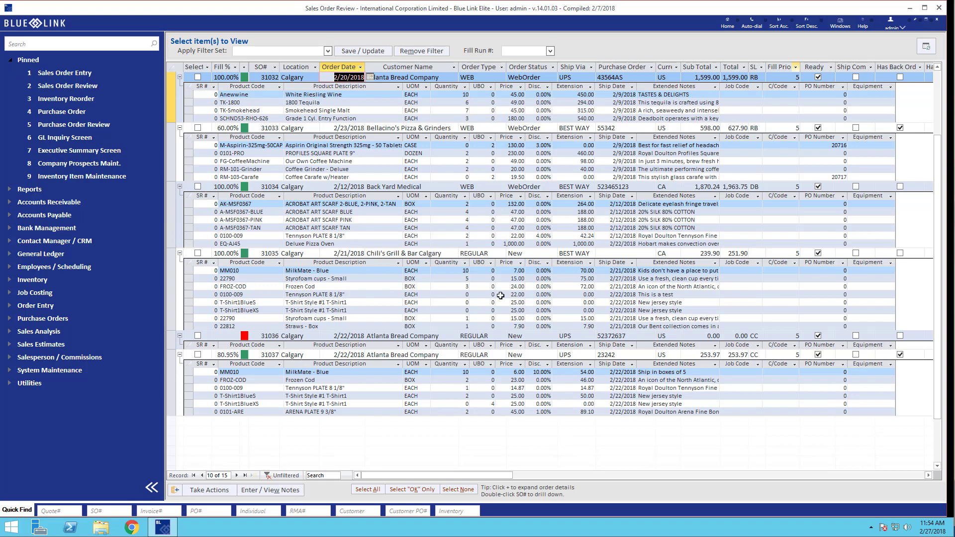
pyautogui.click(540, 229)
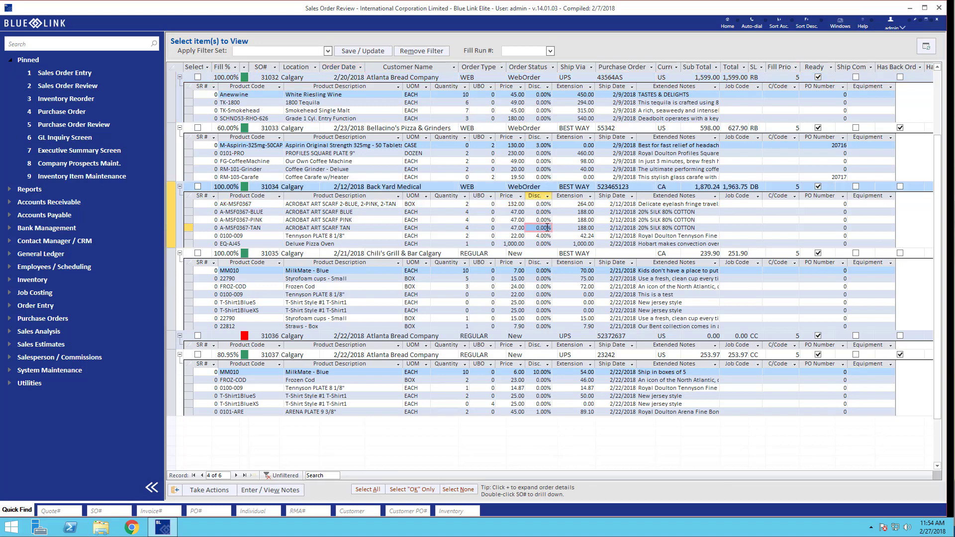
pyautogui.rightClick(559, 184)
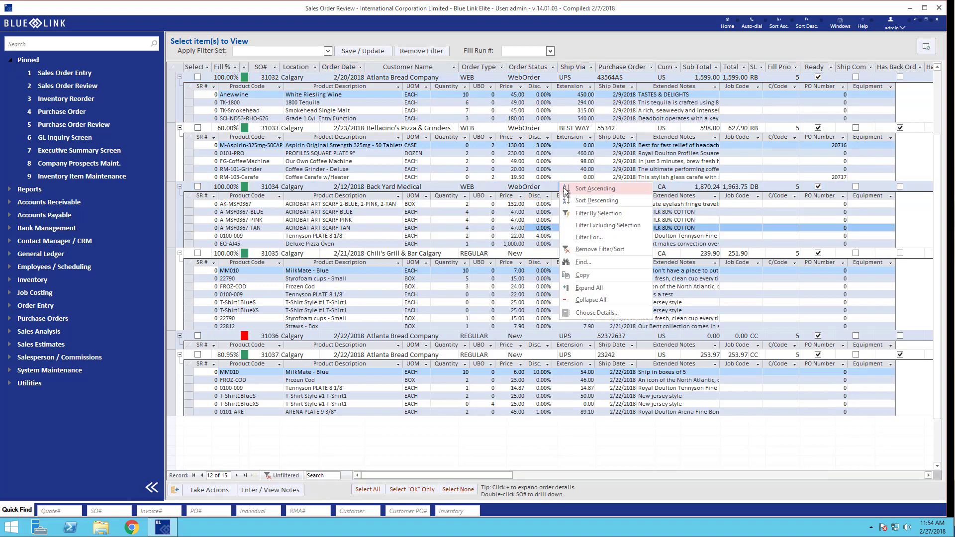
pyautogui.click(580, 299)
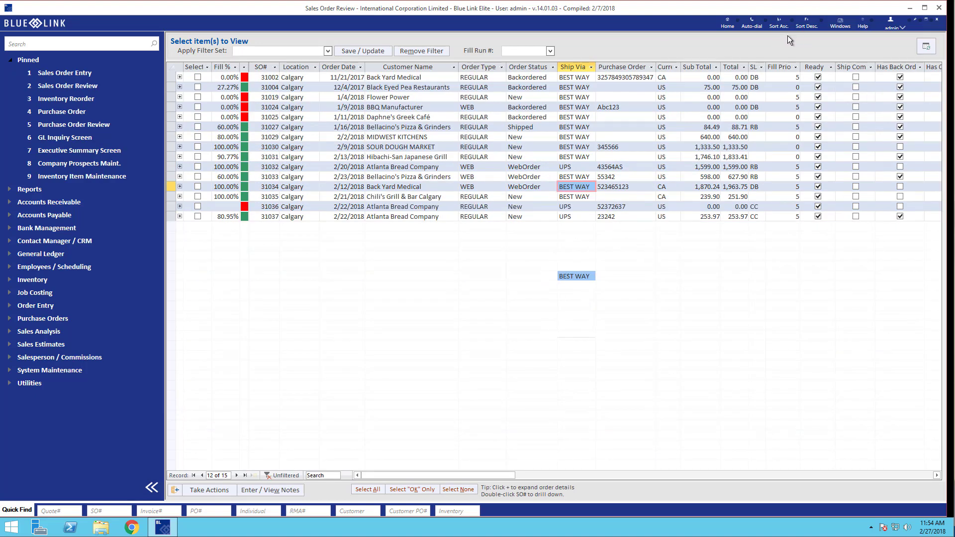
# Switch to the already open Sales Order screen showing the Back Yard Medical order
pyautogui.click(840, 24)
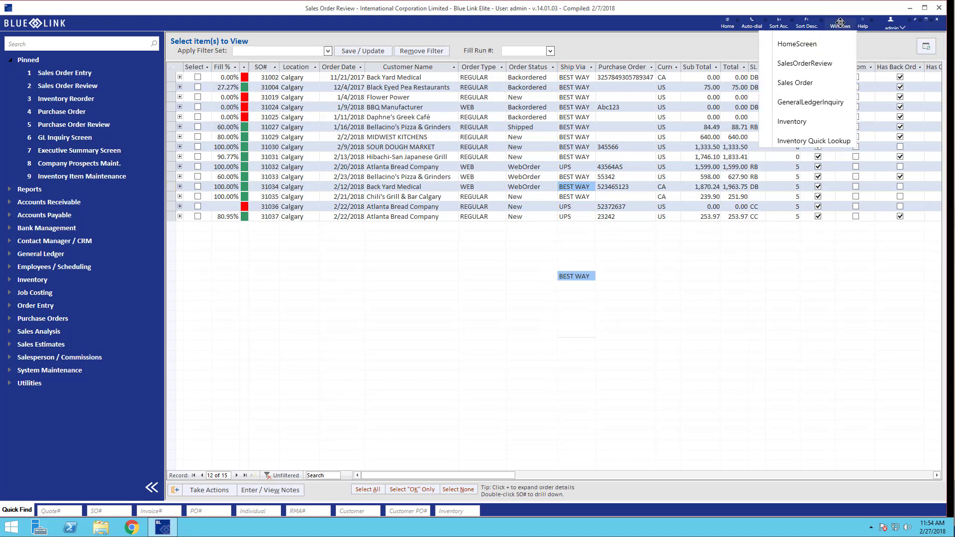
pyautogui.click(806, 83)
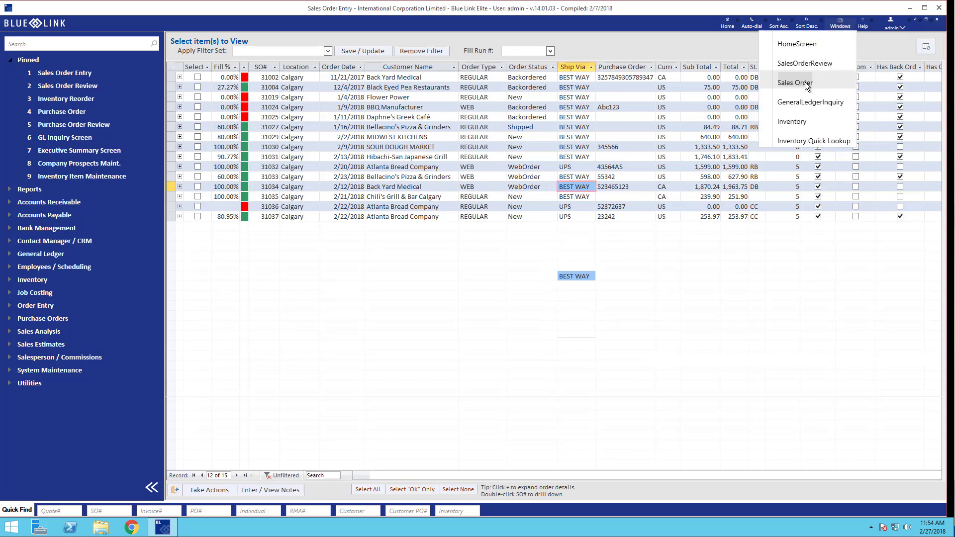
pyautogui.click(841, 23)
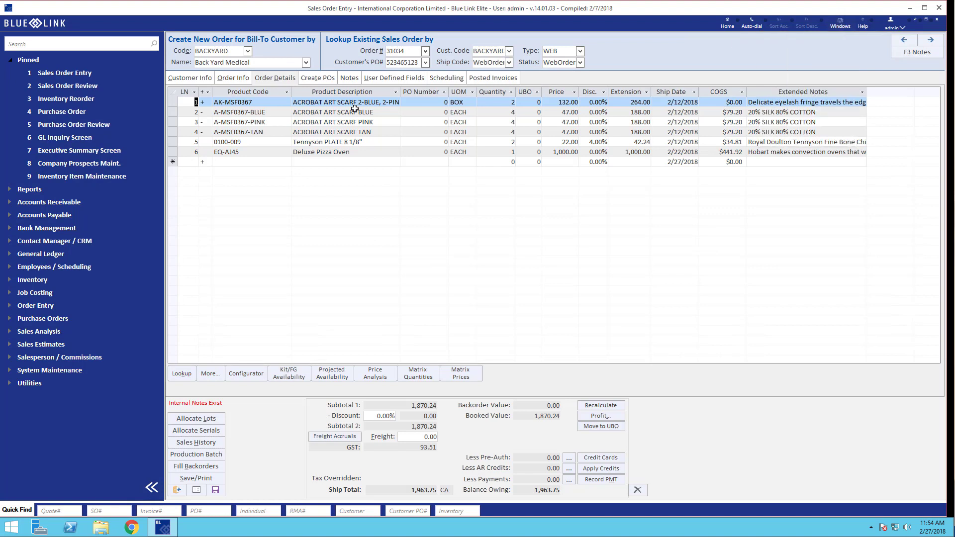
# Try to insert a line at the Tennyson PLATE 8 1/8" item in the order details
pyautogui.click(324, 123)
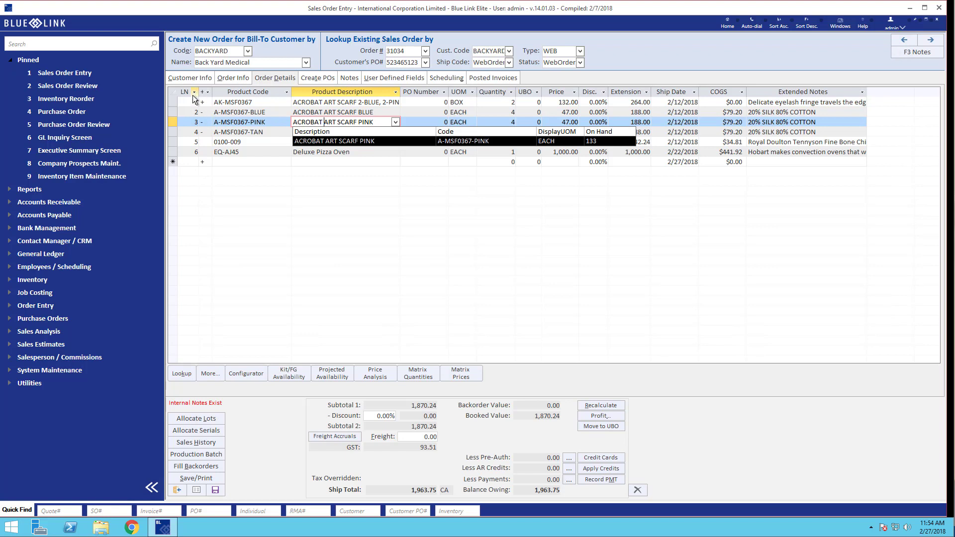
pyautogui.click(315, 111)
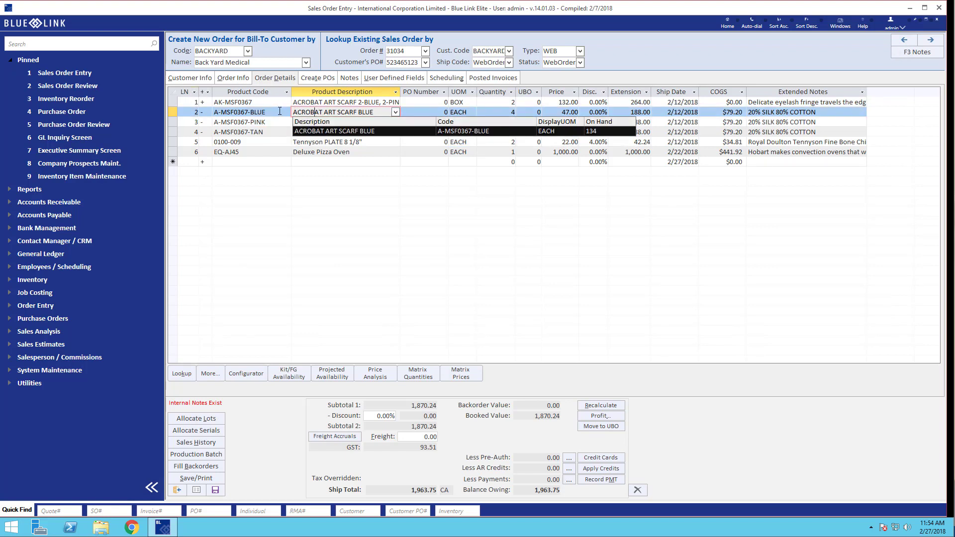
pyautogui.click(260, 151)
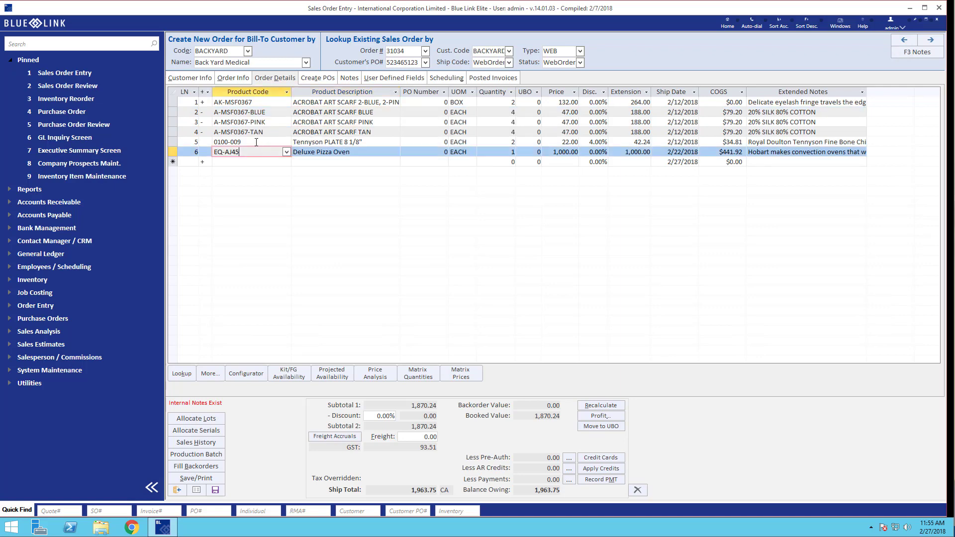
pyautogui.click(256, 142)
pyautogui.rightClick(255, 142)
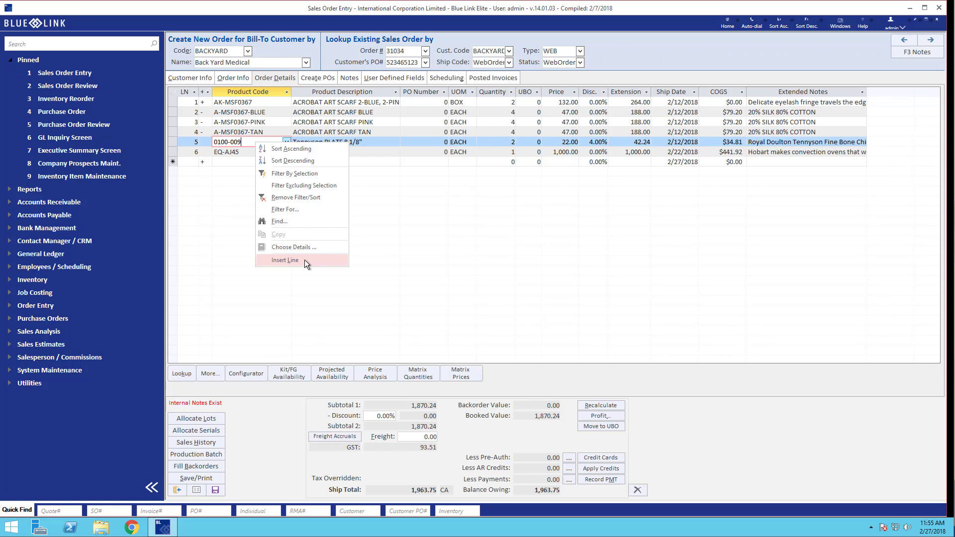
pyautogui.click(304, 259)
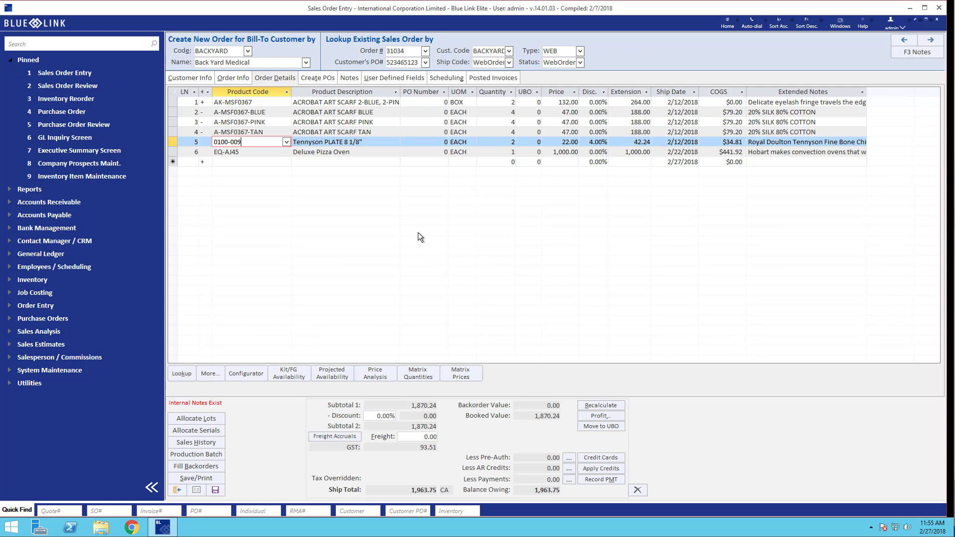
pyautogui.click(629, 162)
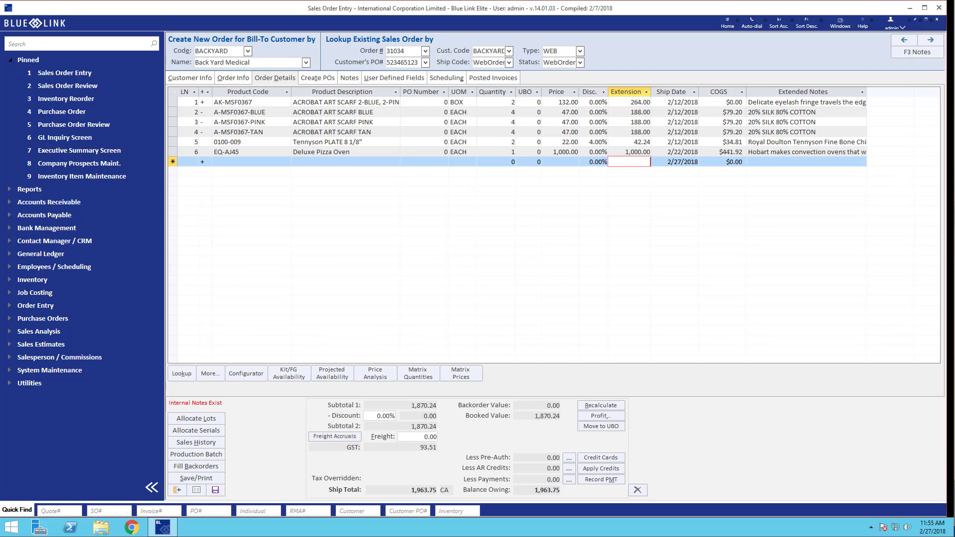
# Open the column customization for the order details grid and mark the Disc. column as hidden
pyautogui.rightClick(559, 119)
pyautogui.click(599, 223)
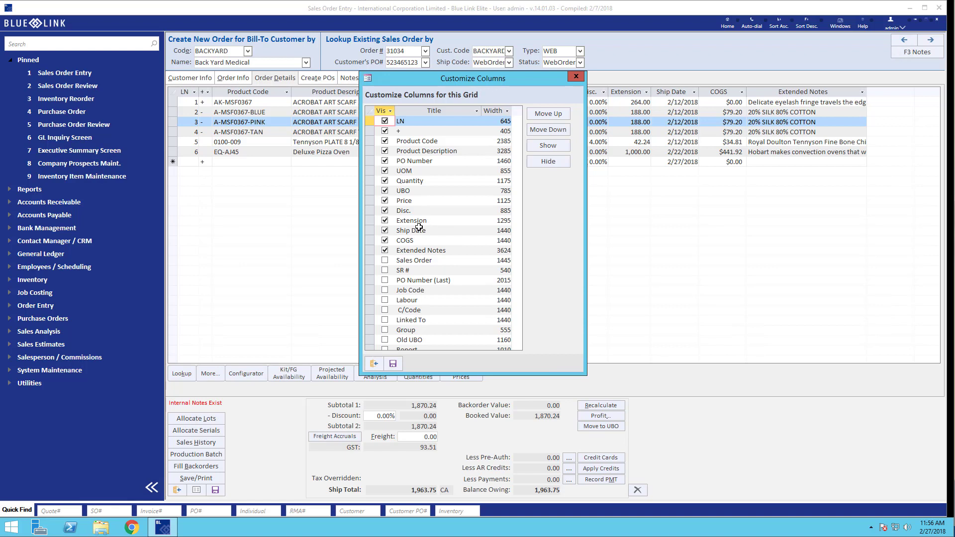
pyautogui.click(385, 211)
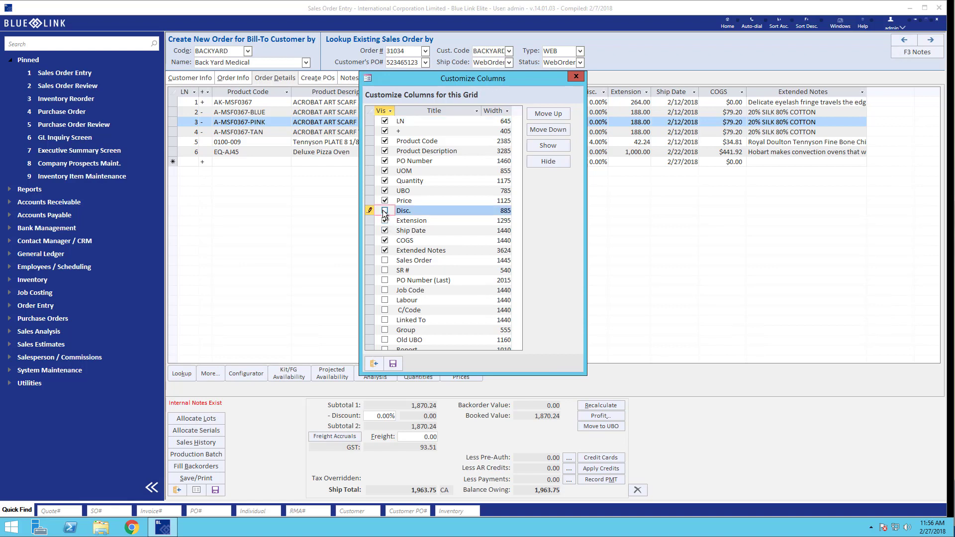
# Move the Extended Notes column up so it comes directly after Extension and before Ship Date
pyautogui.click(415, 250)
pyautogui.click(545, 114)
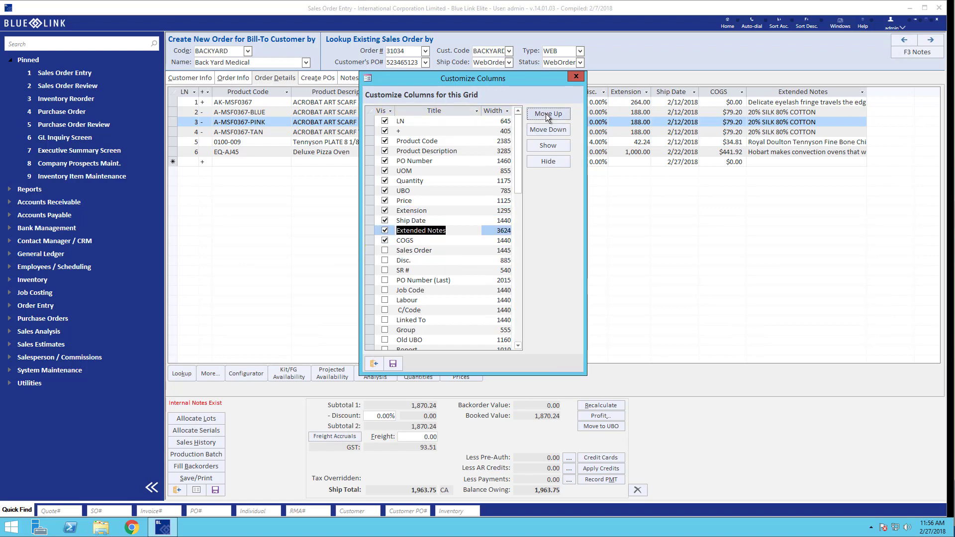
pyautogui.click(545, 113)
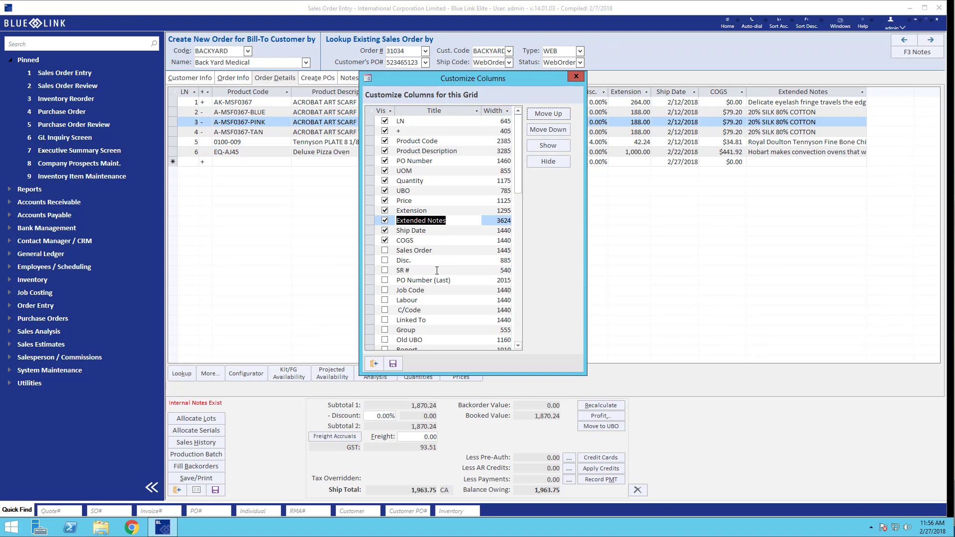
# Make the Job Code and C/Code columns visible, save the column layout and close the customization
pyautogui.click(386, 290)
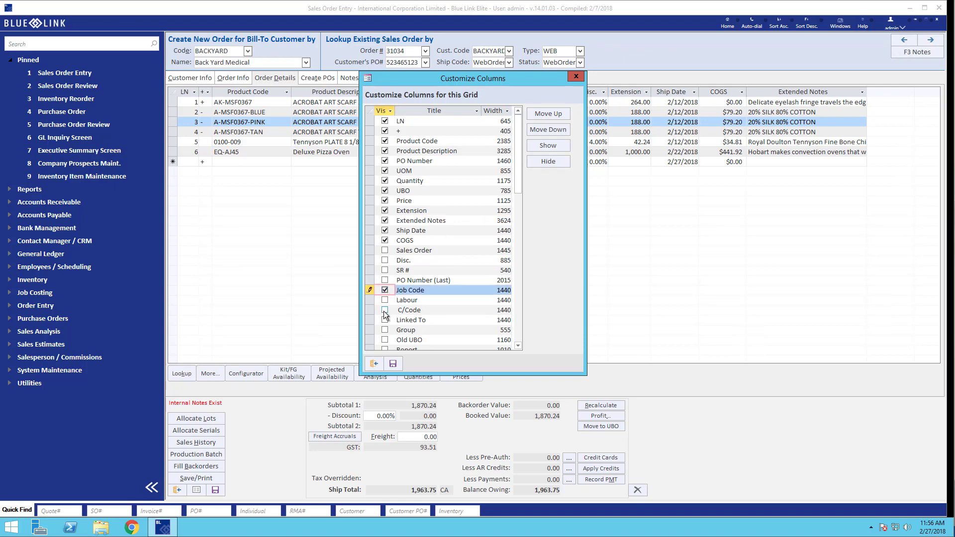
pyautogui.click(385, 310)
pyautogui.click(393, 364)
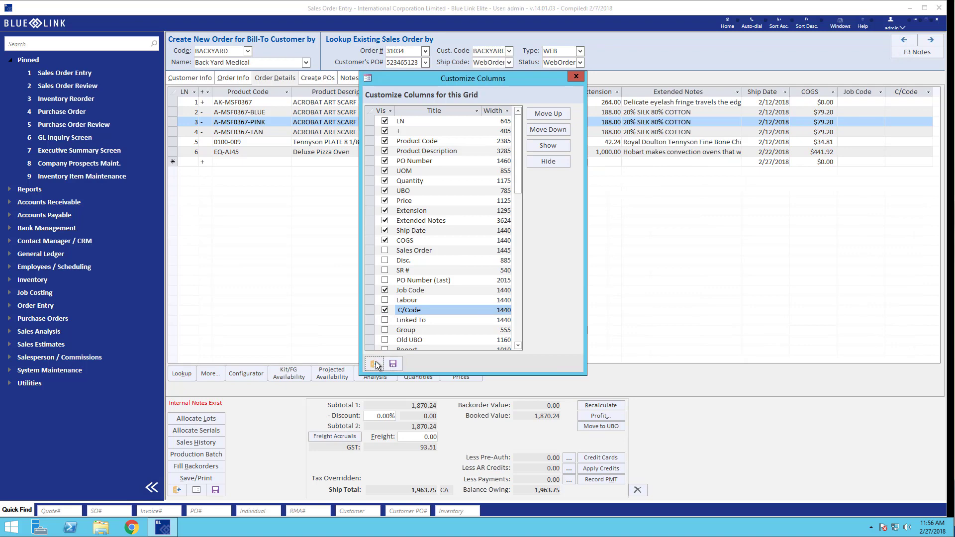
pyautogui.click(374, 364)
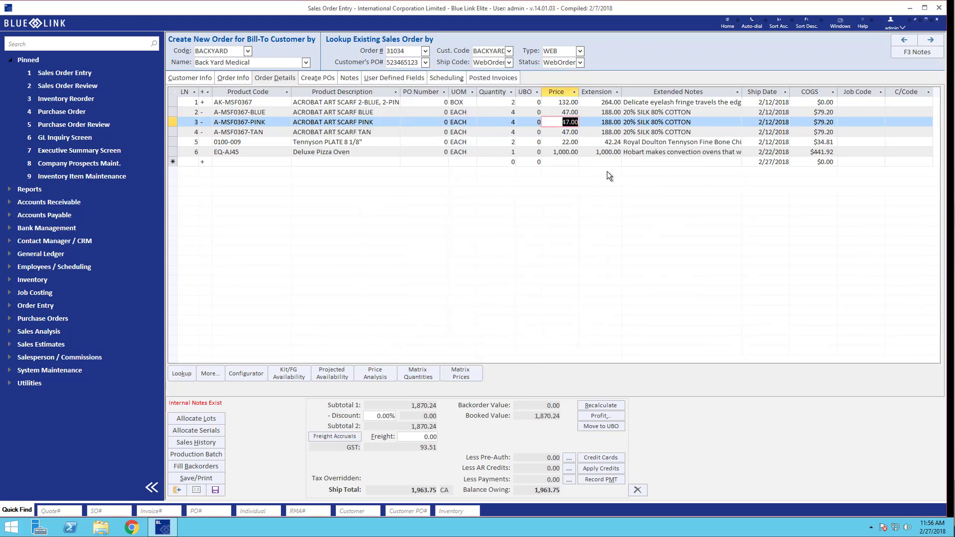